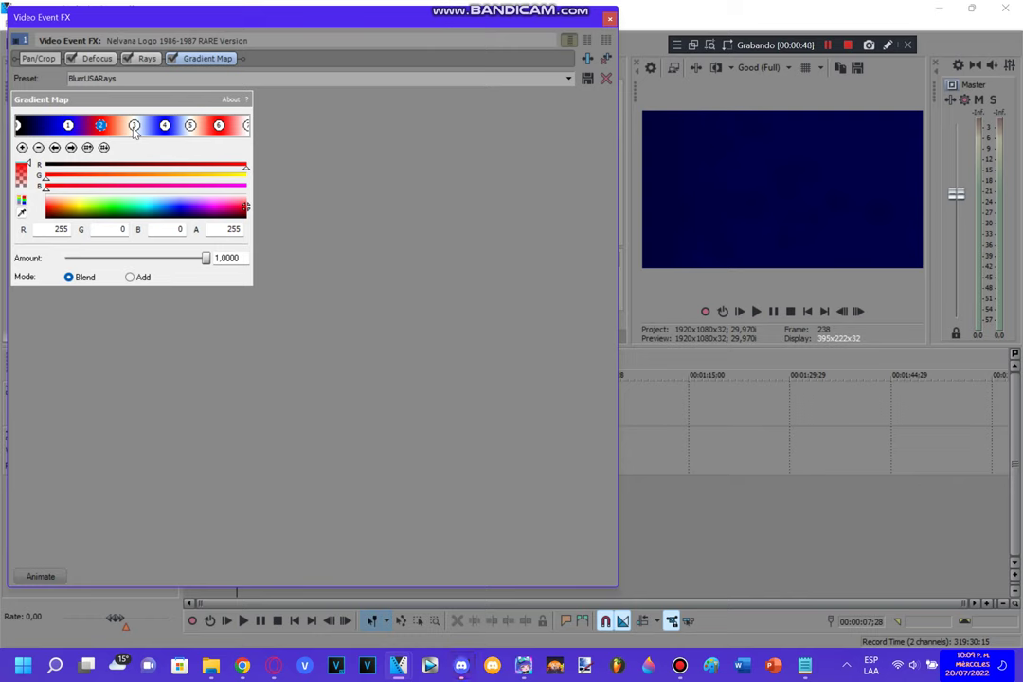
Step: Inspect the colours of the remaining Gradient Map stops on the second video clip, then close its effects
{"action": "left_click", "coordinate": [133, 126]}
{"action": "left_click", "coordinate": [165, 127]}
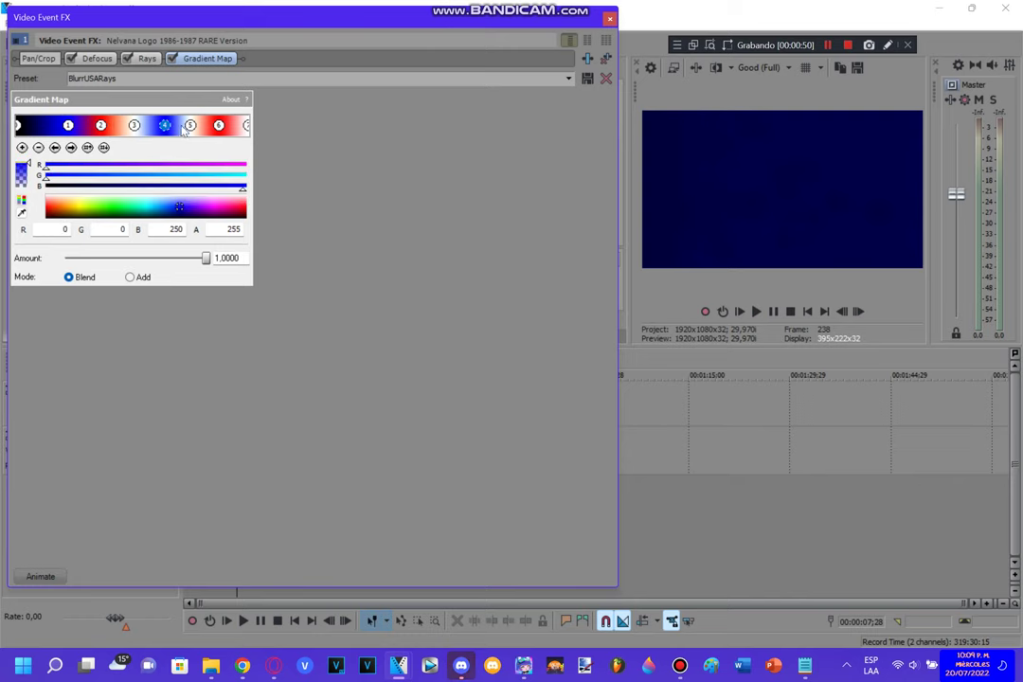
{"action": "left_click", "coordinate": [190, 126]}
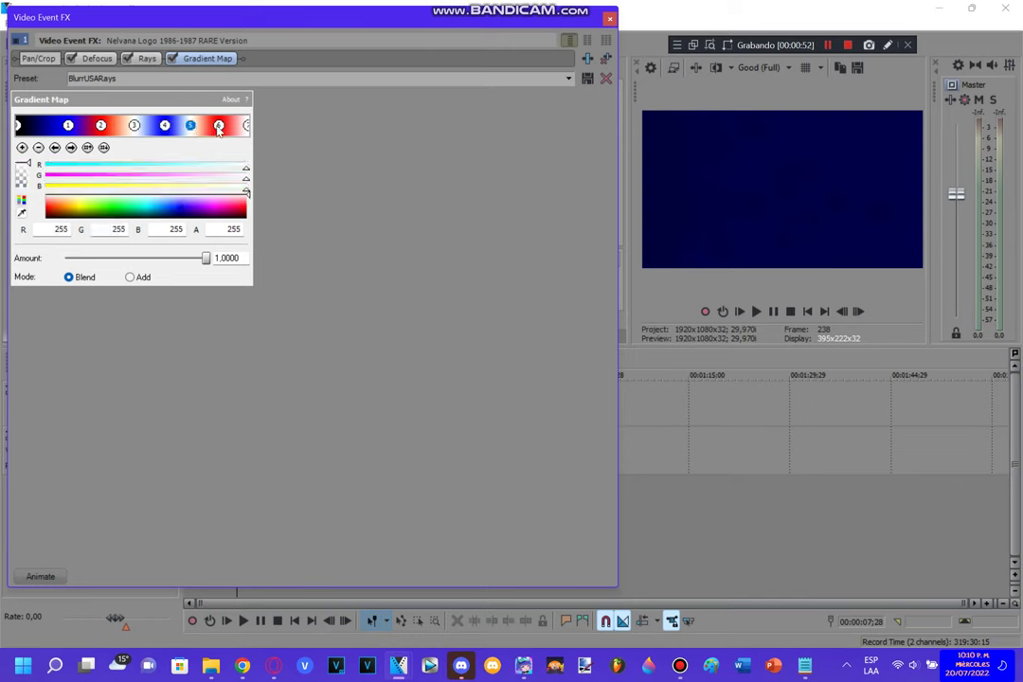
{"action": "left_click", "coordinate": [218, 126]}
{"action": "left_click", "coordinate": [246, 126]}
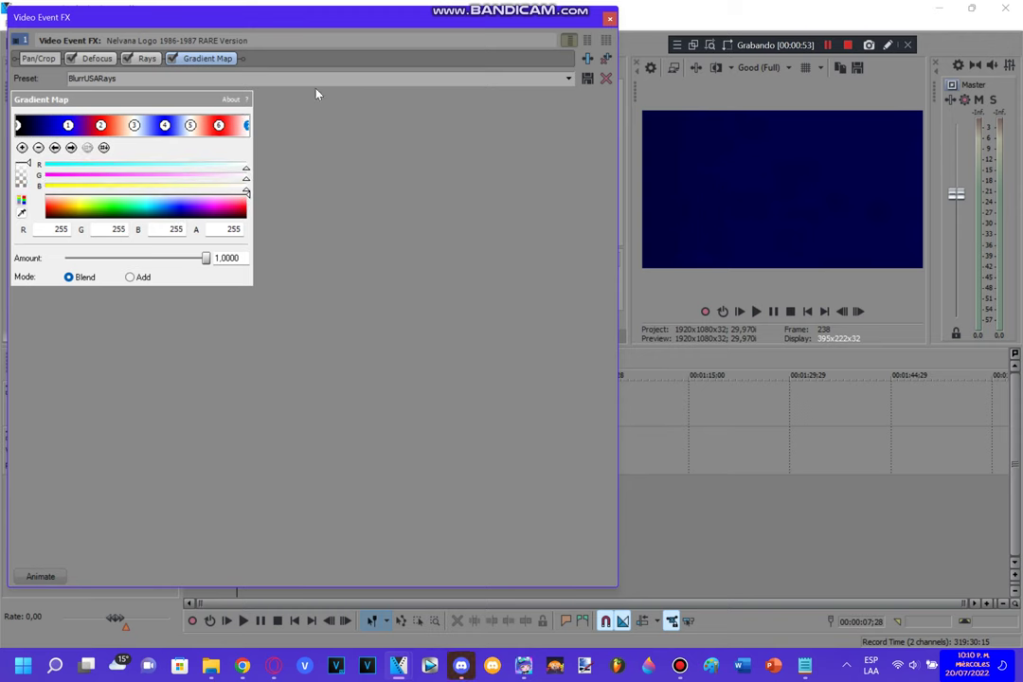
{"action": "left_click", "coordinate": [610, 18]}
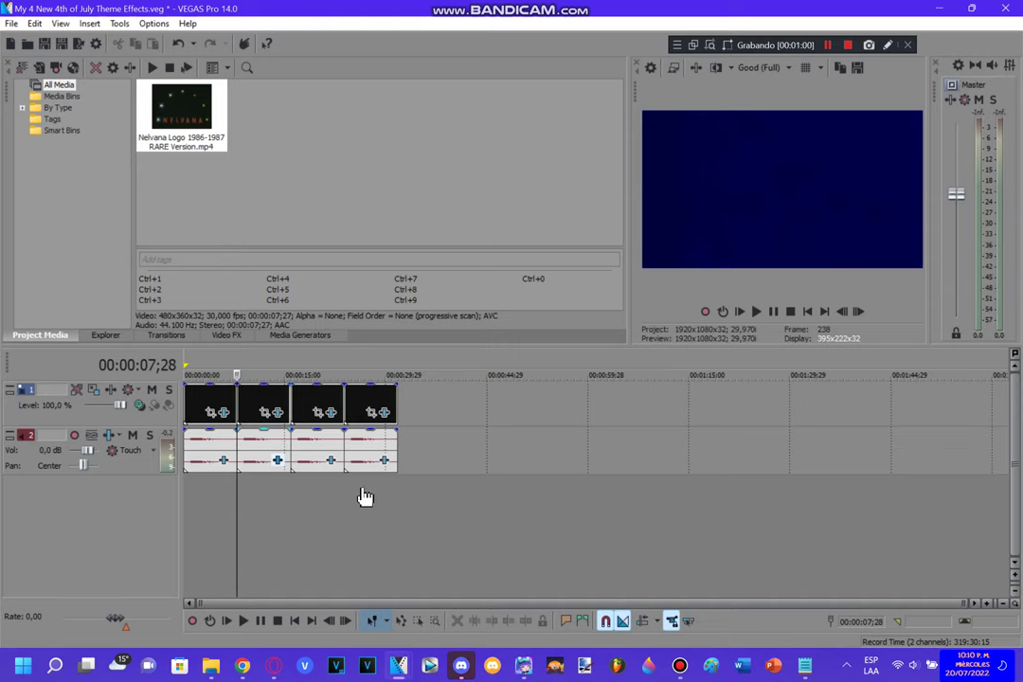
Step: Review the SPRAY and IL Vocodex settings in the second audio clip's effect chain
{"action": "left_click", "coordinate": [271, 464]}
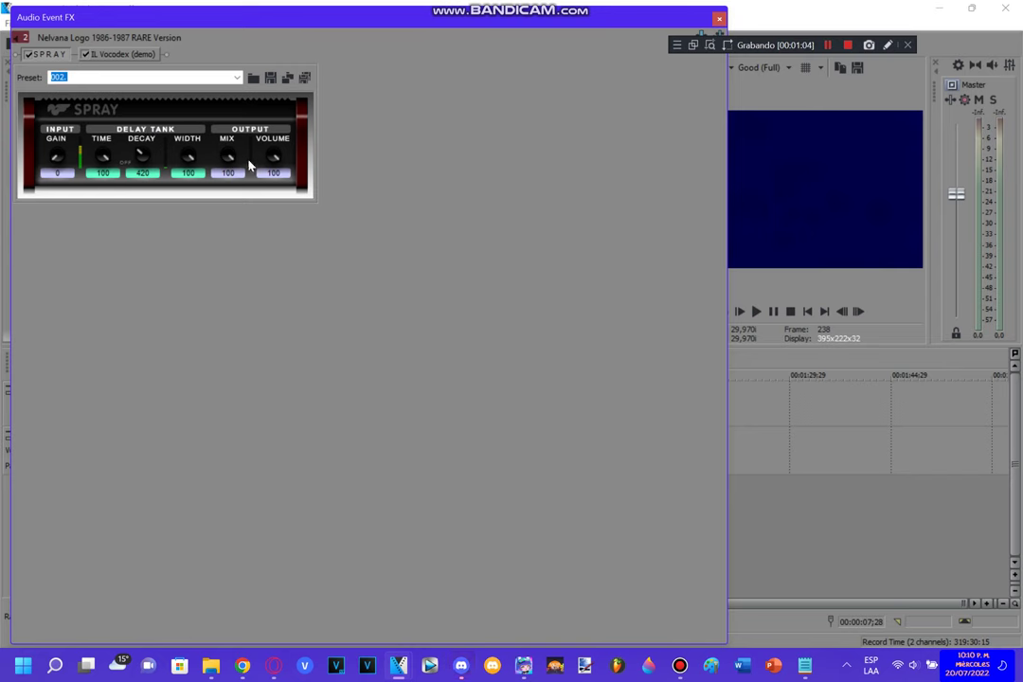
{"action": "left_click", "coordinate": [106, 53]}
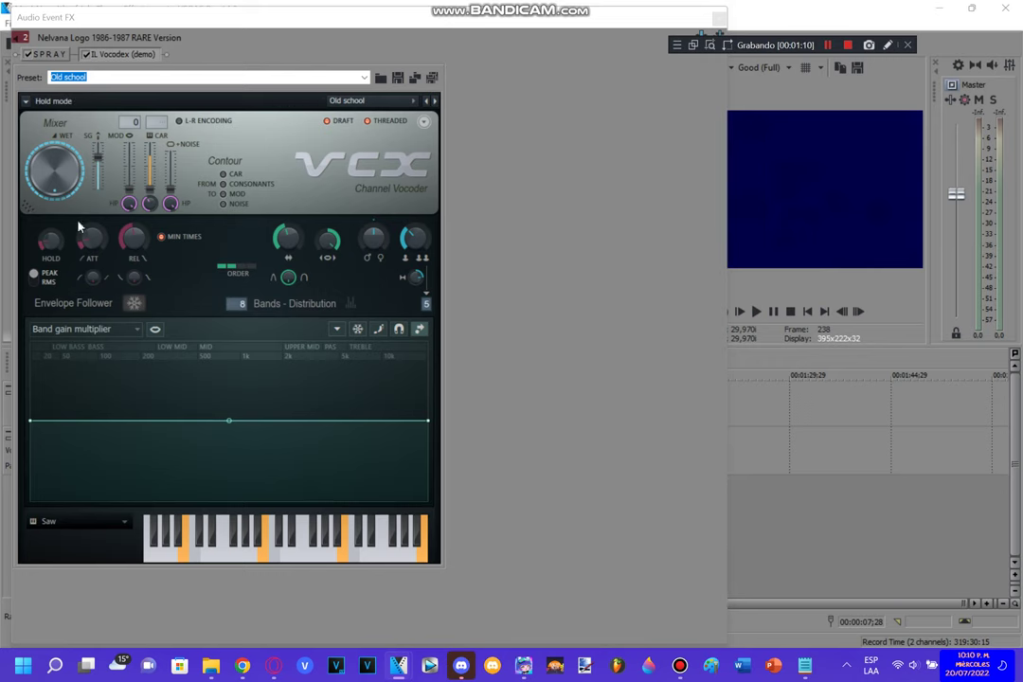
{"action": "left_click", "coordinate": [56, 55]}
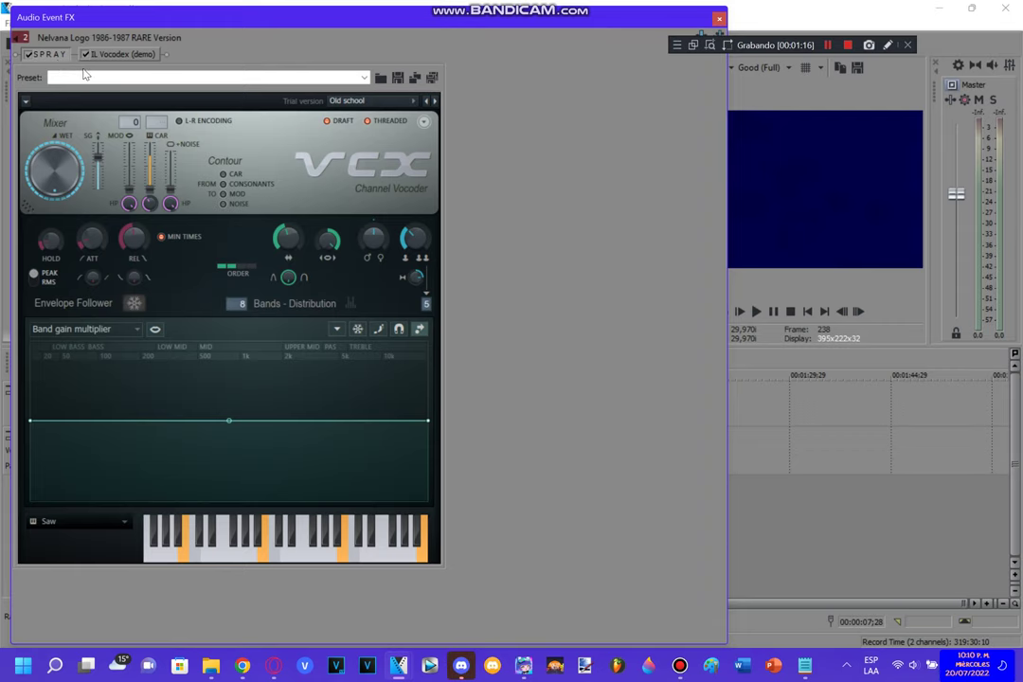
{"action": "left_click", "coordinate": [57, 57]}
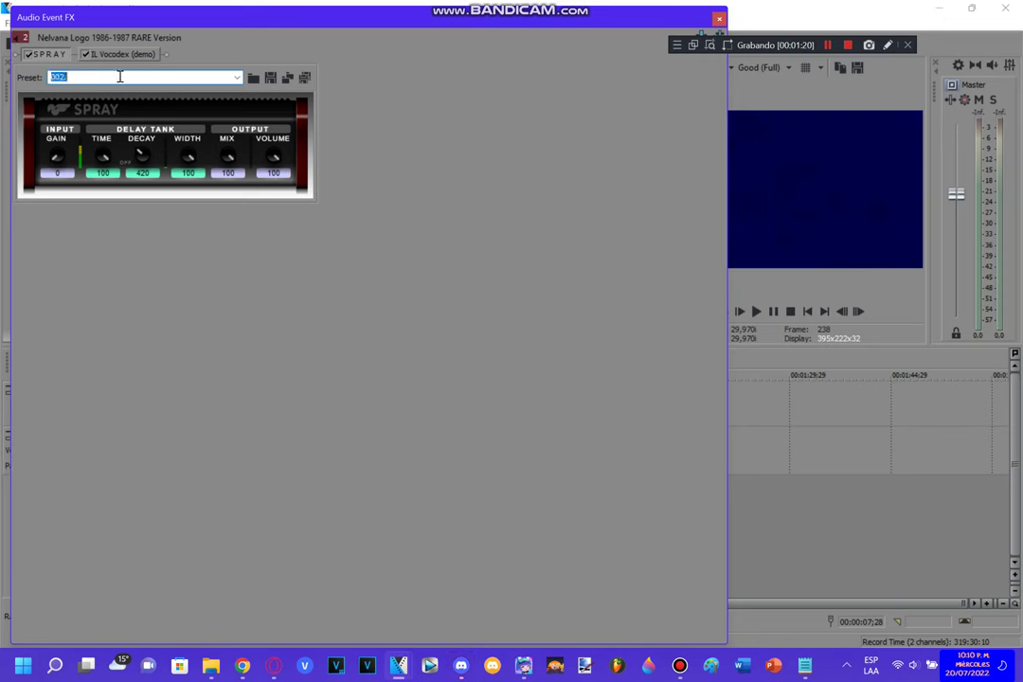
{"action": "left_click", "coordinate": [142, 54]}
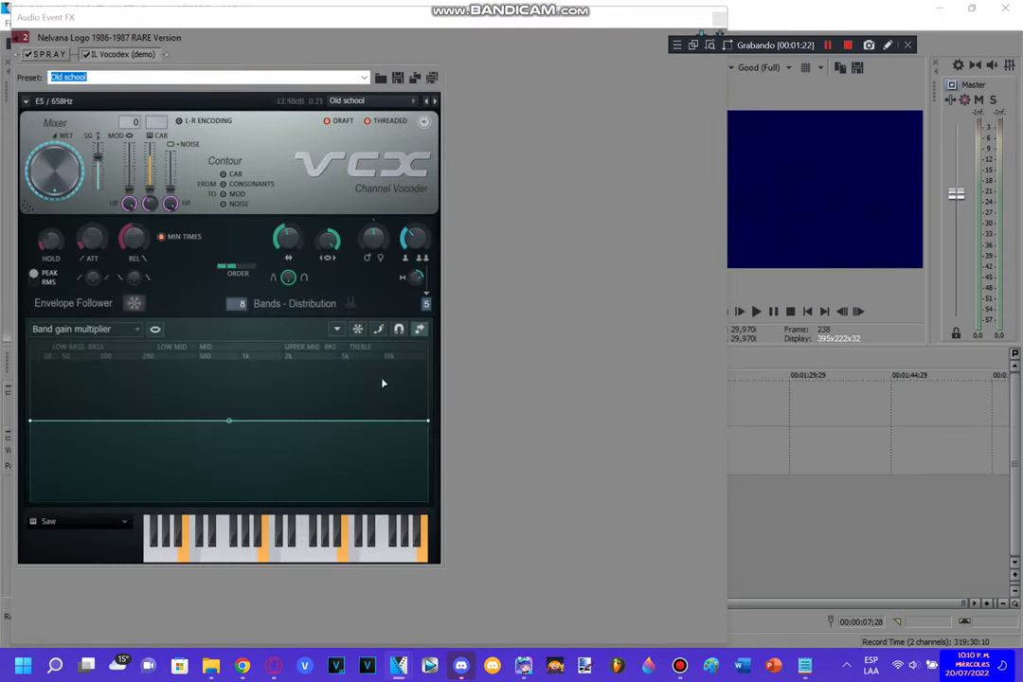
{"action": "left_click", "coordinate": [719, 17]}
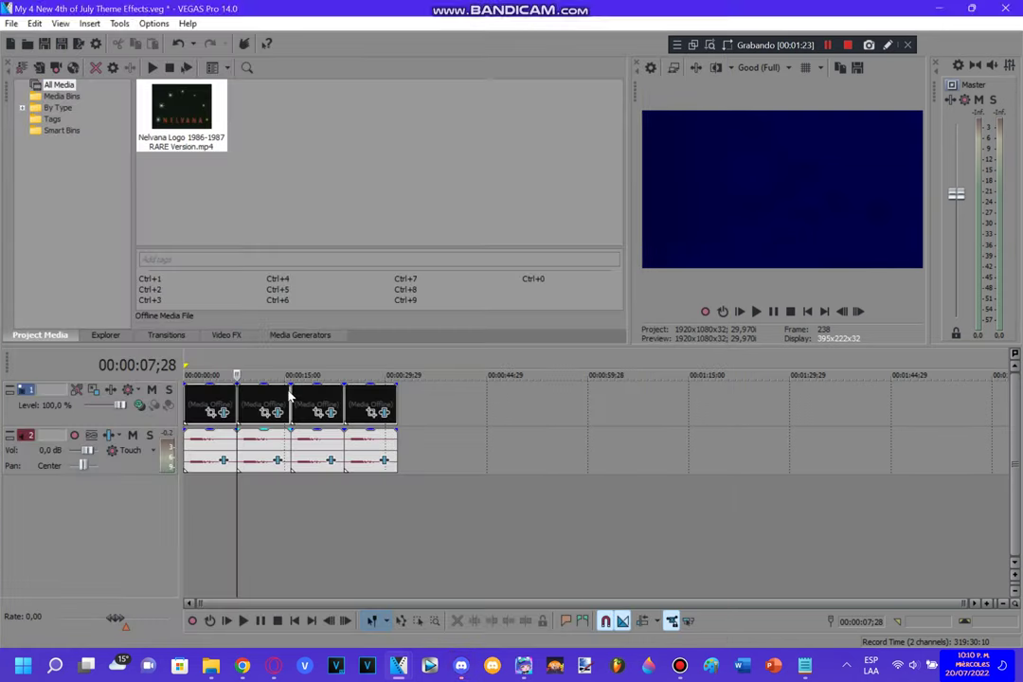
Step: Move the playhead to the third clip's start and inspect each Gradient Map colour stop in its video effects
{"action": "left_click", "coordinate": [289, 483]}
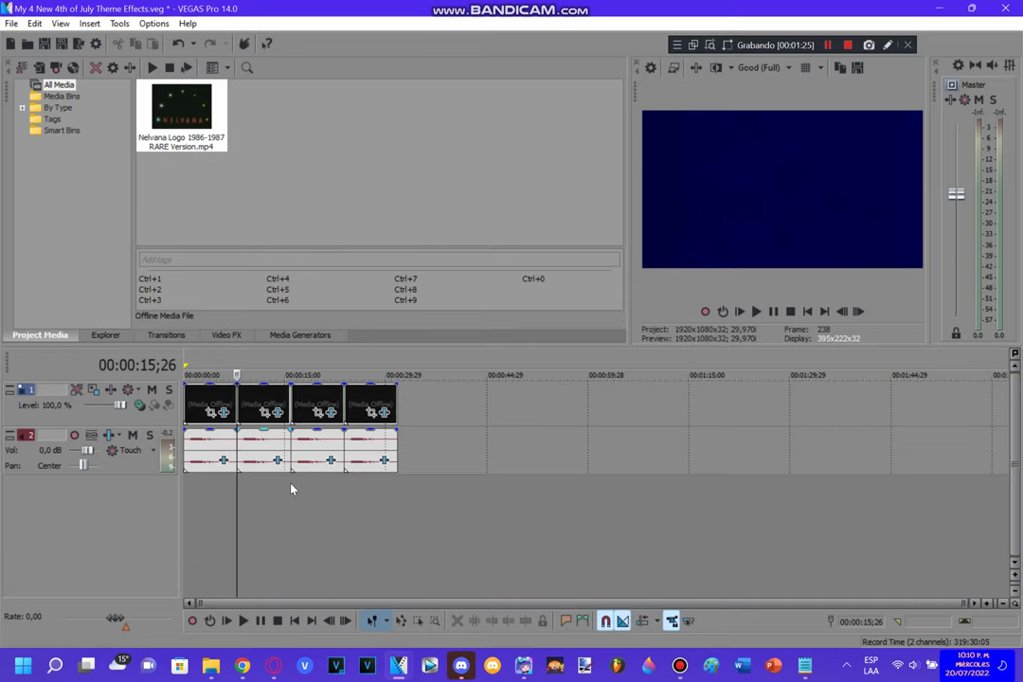
{"action": "left_click", "coordinate": [329, 414]}
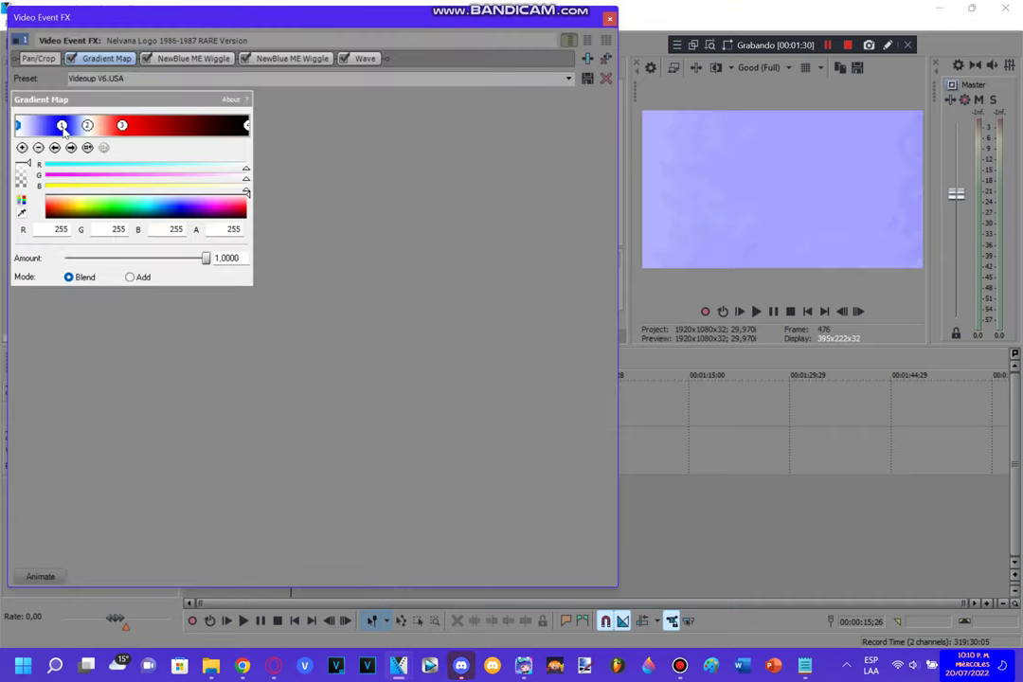
{"action": "left_click", "coordinate": [62, 127]}
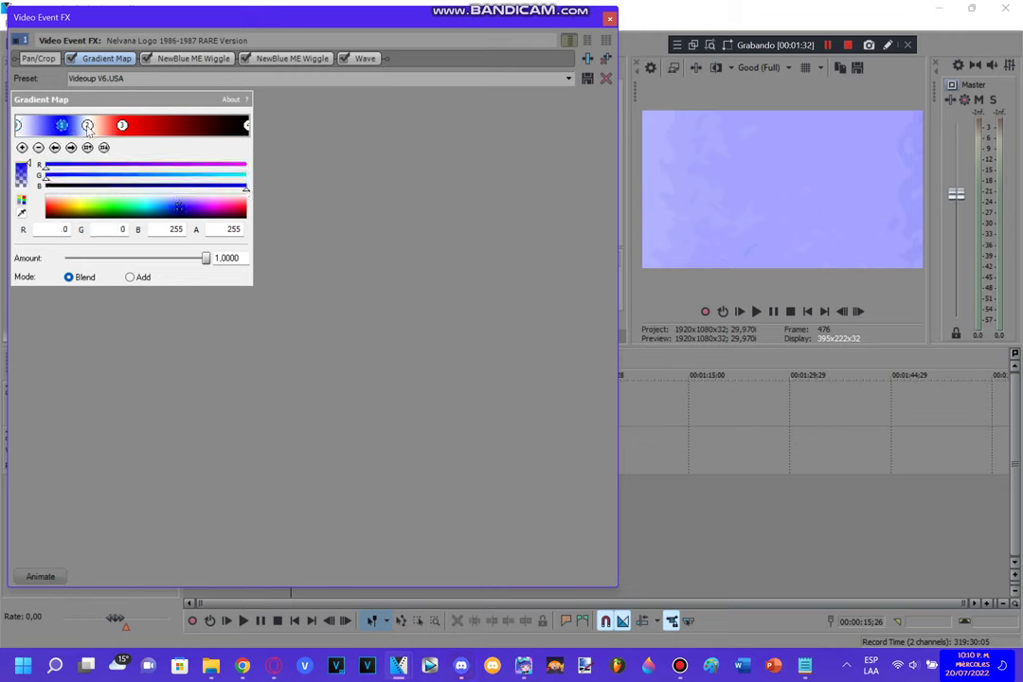
{"action": "left_click", "coordinate": [87, 126]}
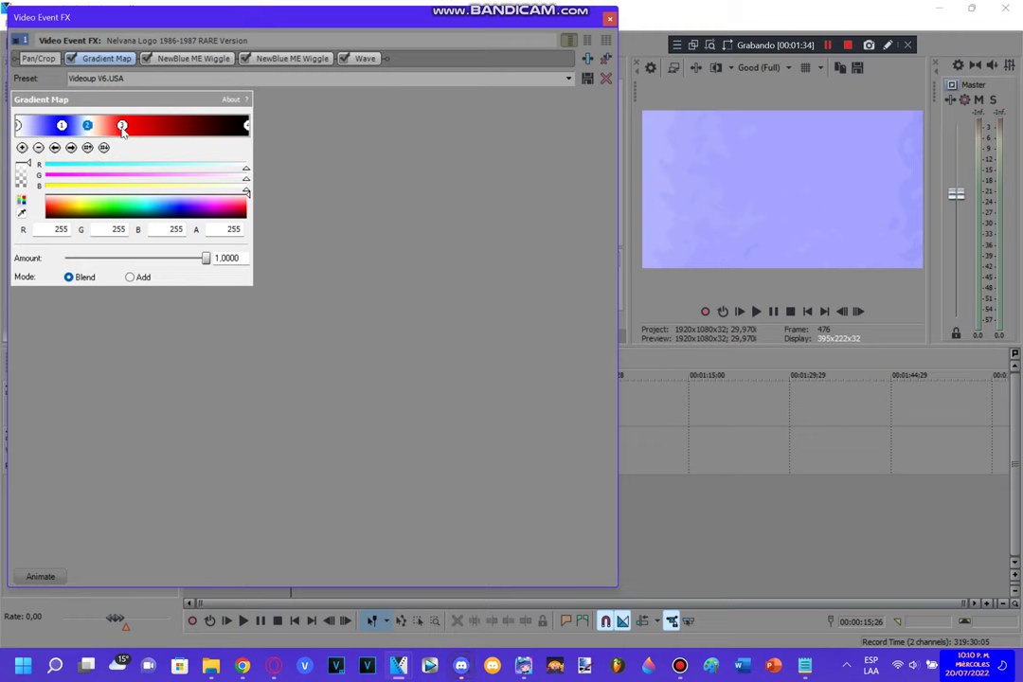
{"action": "left_click", "coordinate": [122, 127]}
{"action": "left_click", "coordinate": [247, 127]}
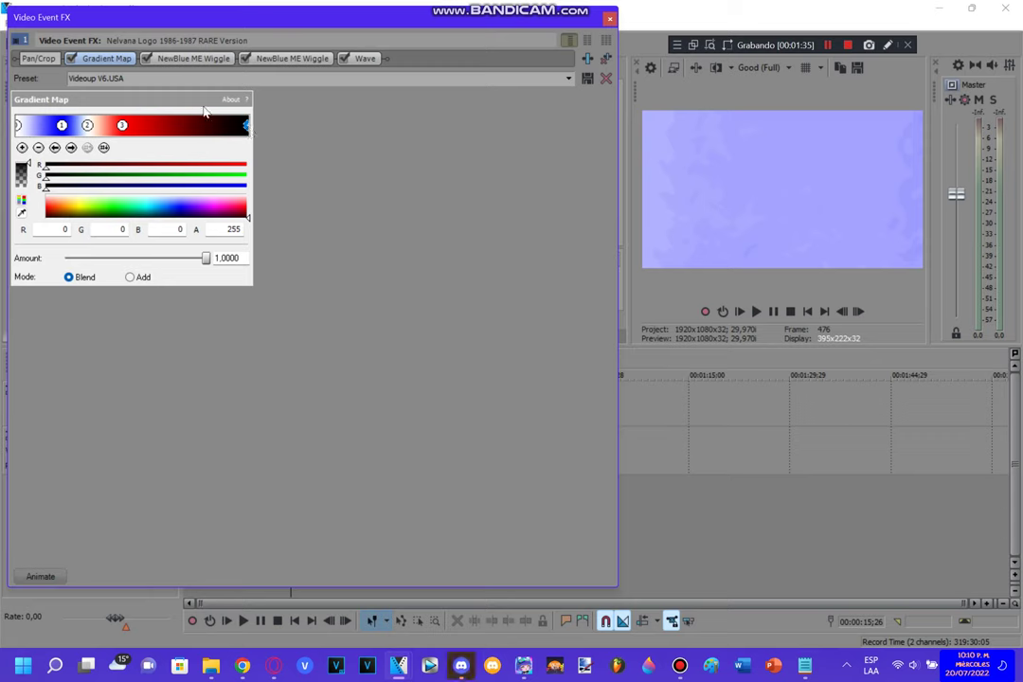
Step: Review the two NewBlue ME Wiggle effects and the Wave effect on the third video clip
{"action": "left_click", "coordinate": [193, 60]}
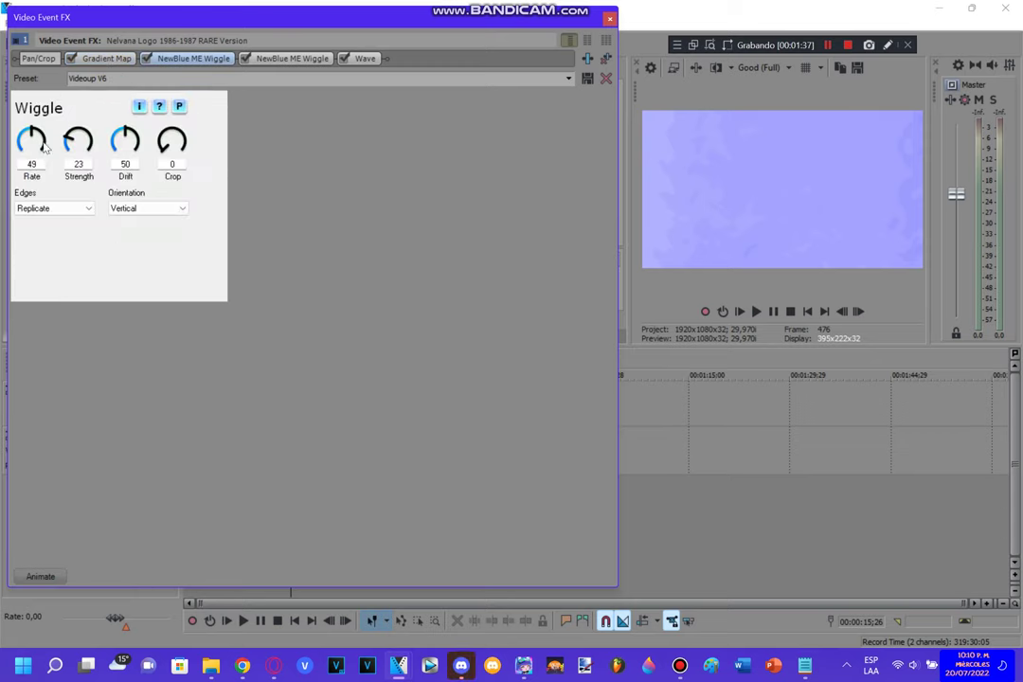
{"action": "left_click", "coordinate": [274, 59]}
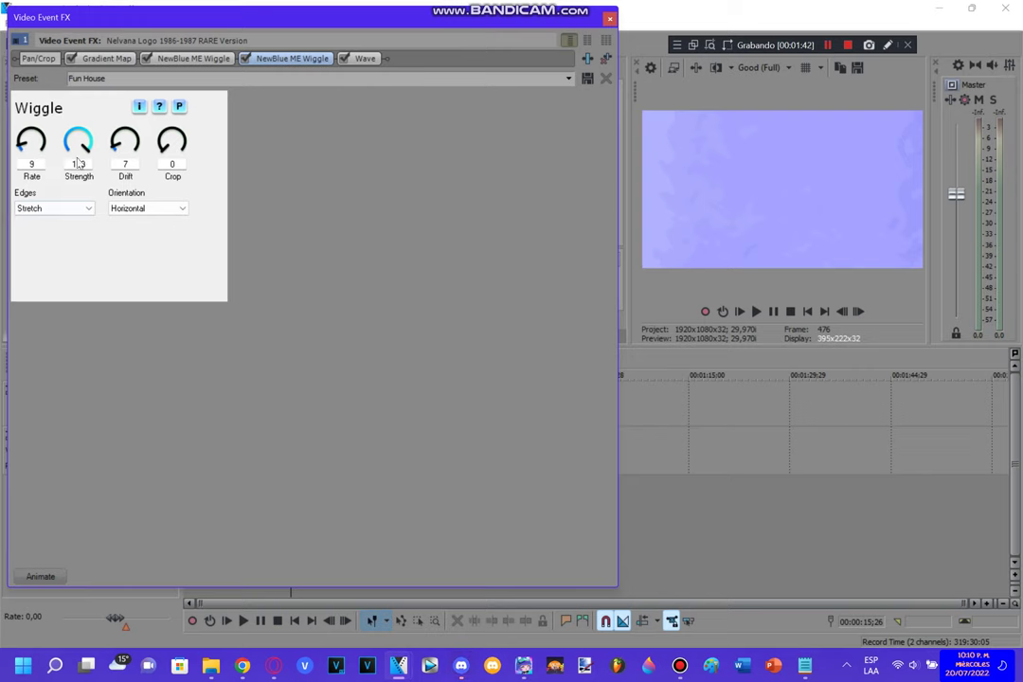
{"action": "left_click", "coordinate": [365, 59]}
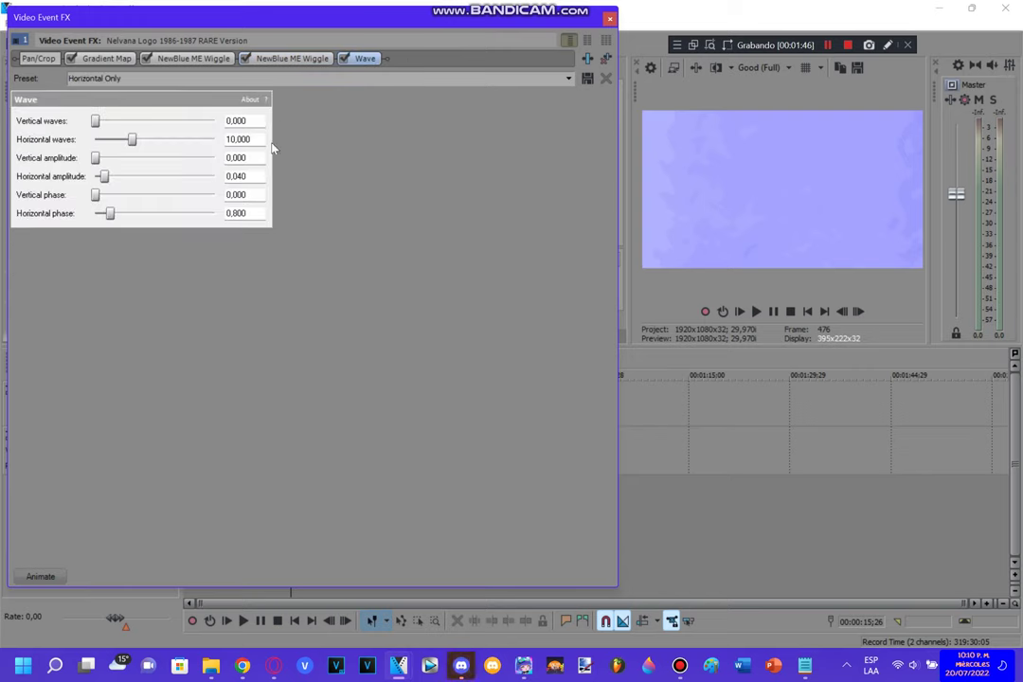
{"action": "key", "text": "alt+F4"}
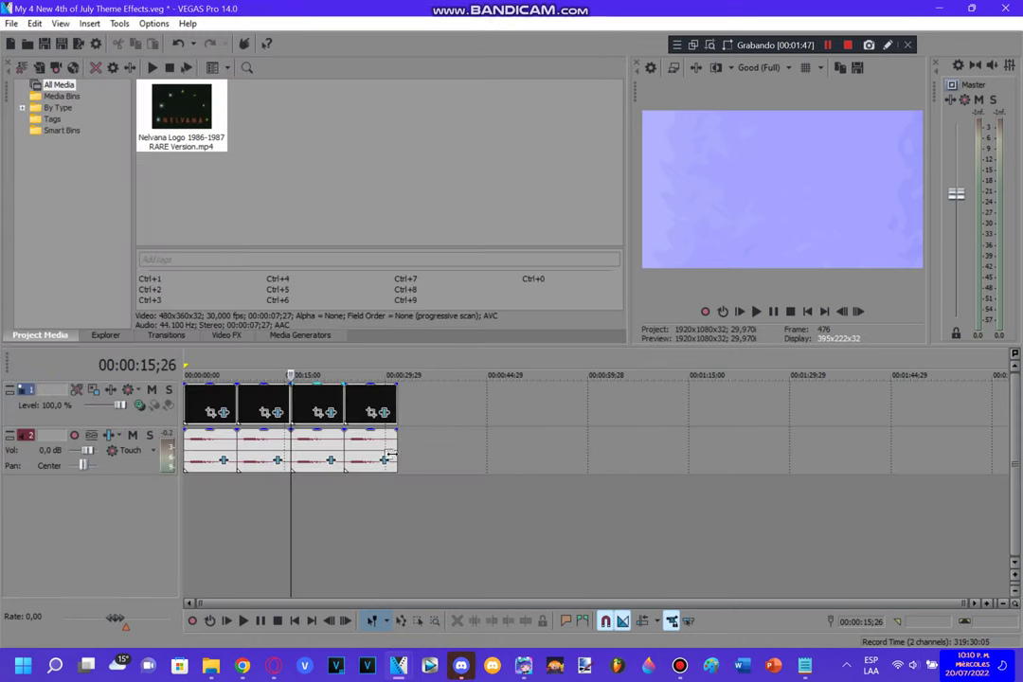
Step: Review the third audio clip's effects: ExpressFX Chorus, Flange/Wah-Wah, tb_grumblebum, Orange Vocoder with the CRYSTAL preset, and IL Vocodex
{"action": "left_click", "coordinate": [330, 461]}
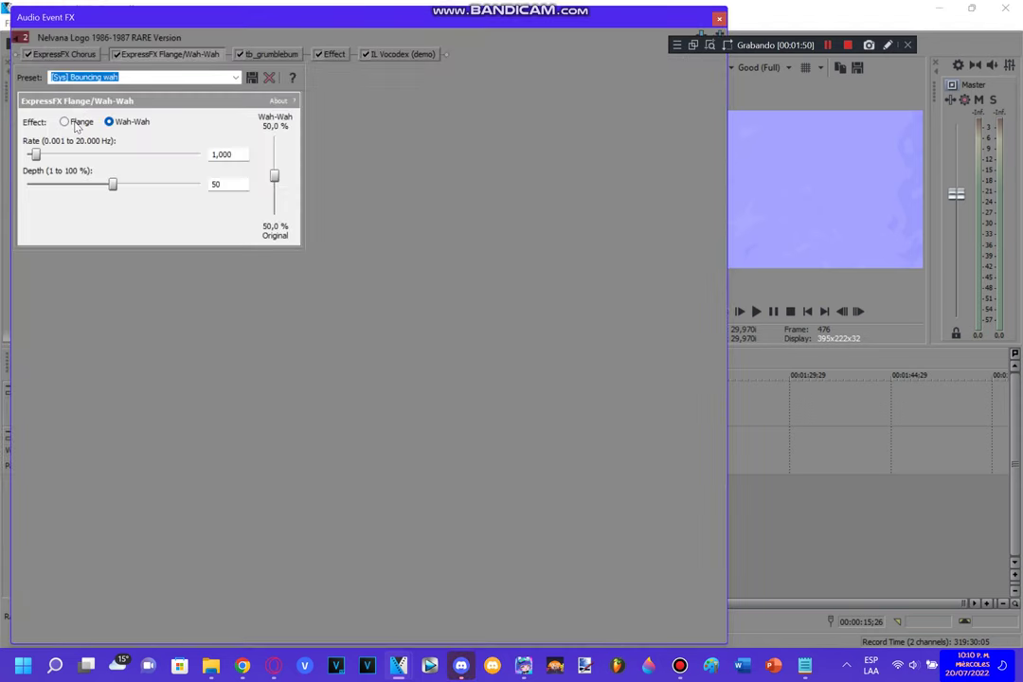
{"action": "left_click", "coordinate": [83, 55]}
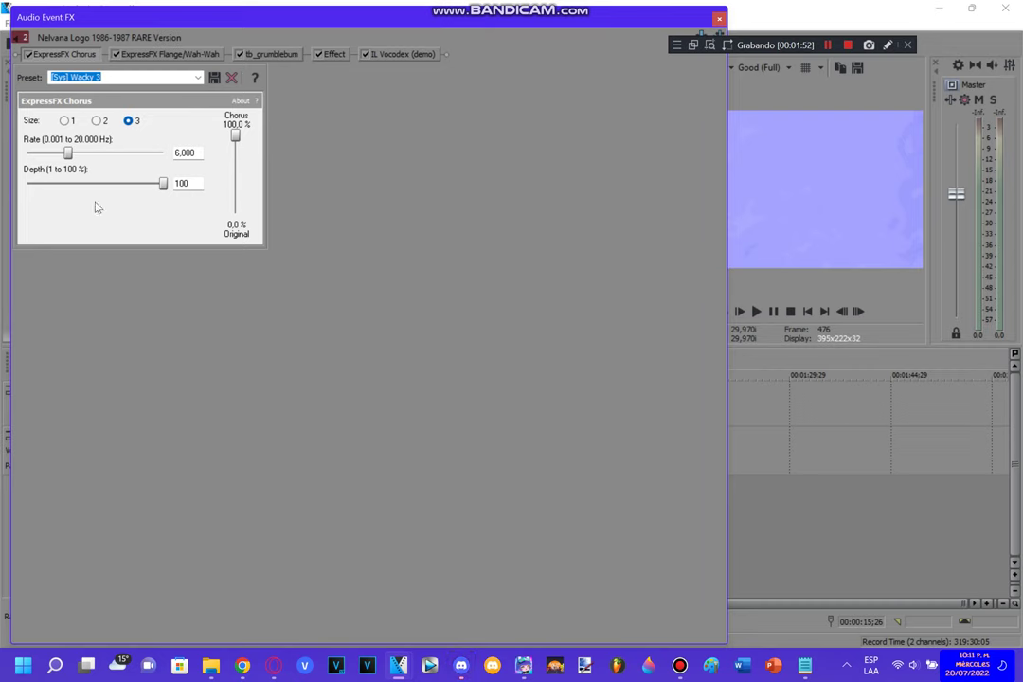
{"action": "left_click", "coordinate": [182, 57]}
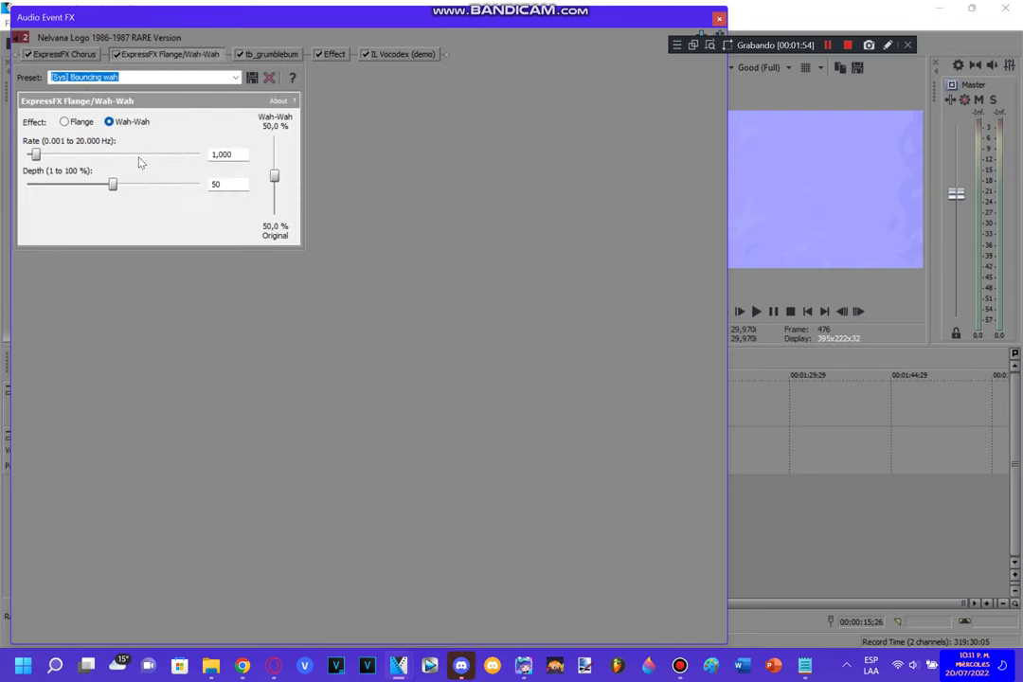
{"action": "left_click", "coordinate": [269, 54]}
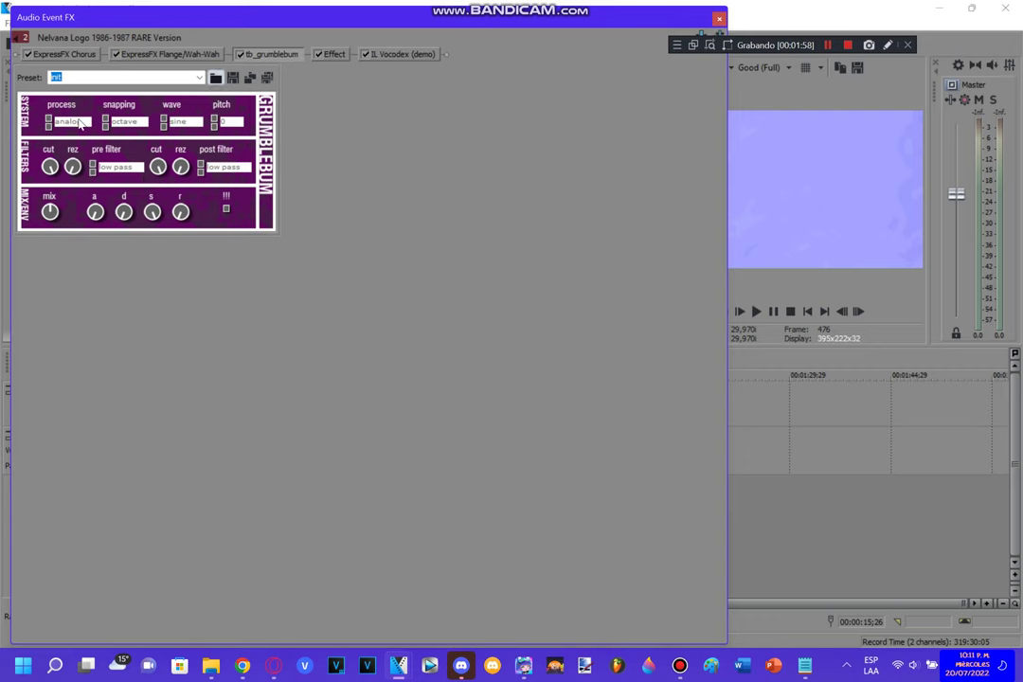
{"action": "left_click", "coordinate": [337, 54]}
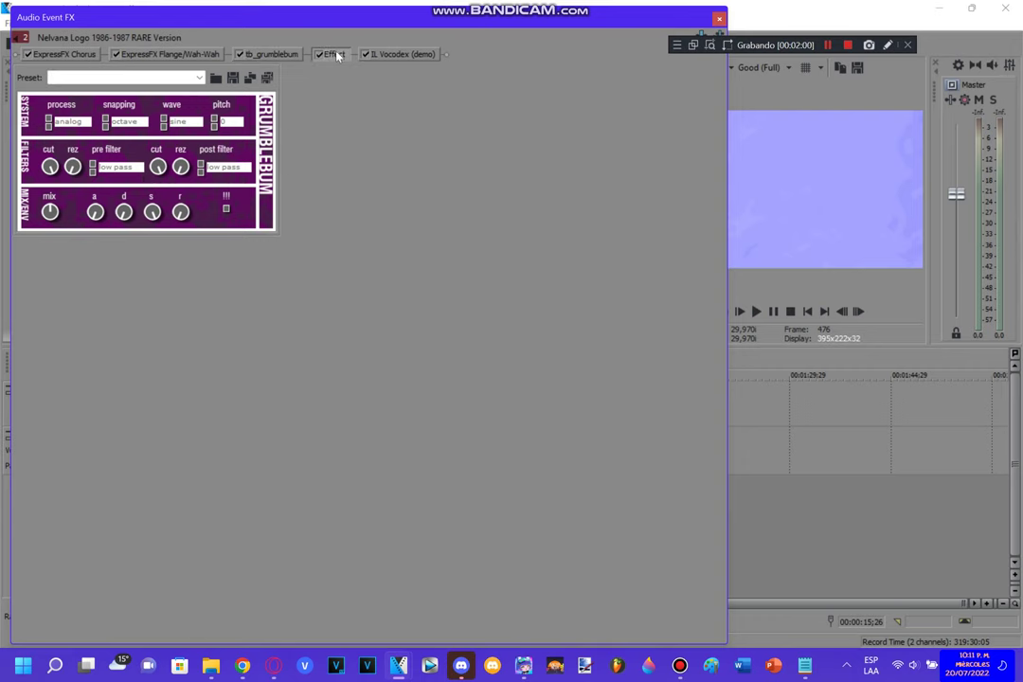
{"action": "left_click", "coordinate": [284, 77]}
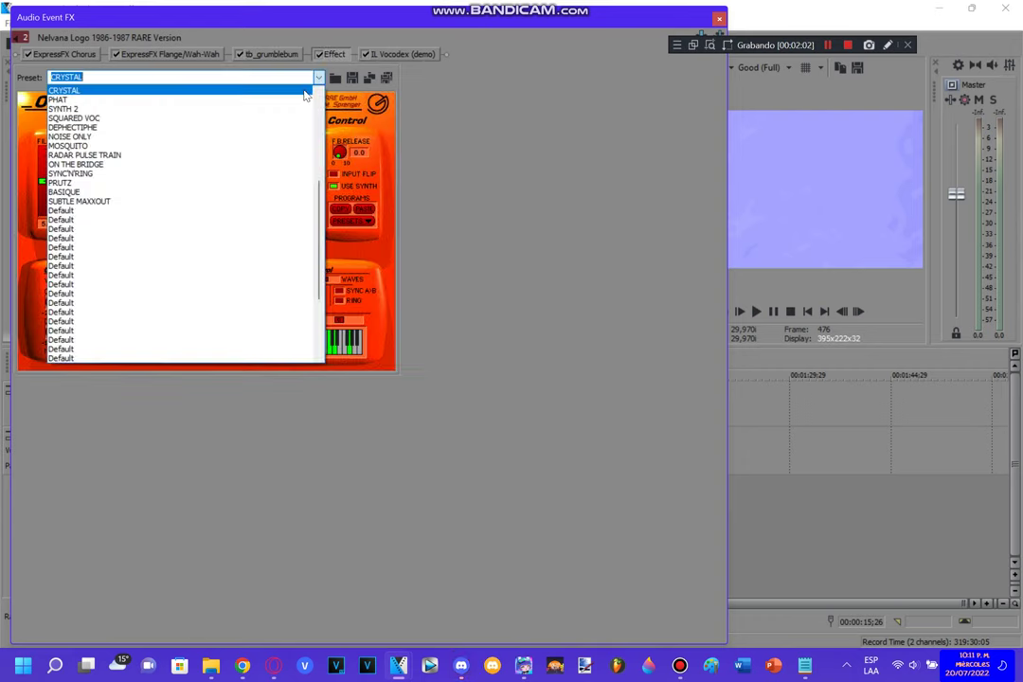
{"action": "left_click", "coordinate": [305, 93]}
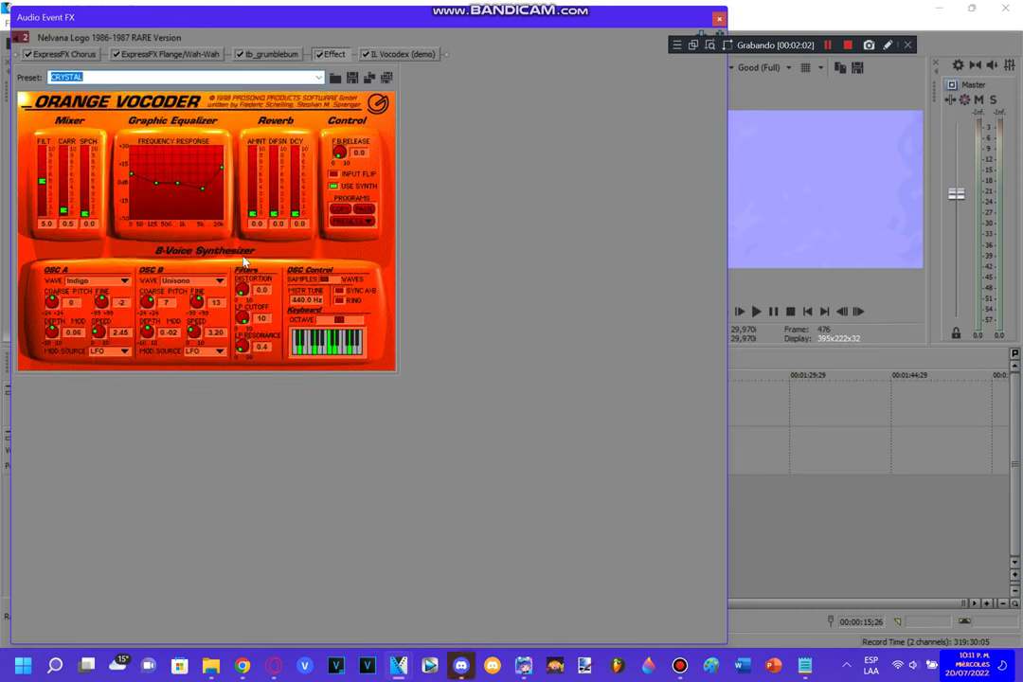
{"action": "left_click", "coordinate": [398, 54]}
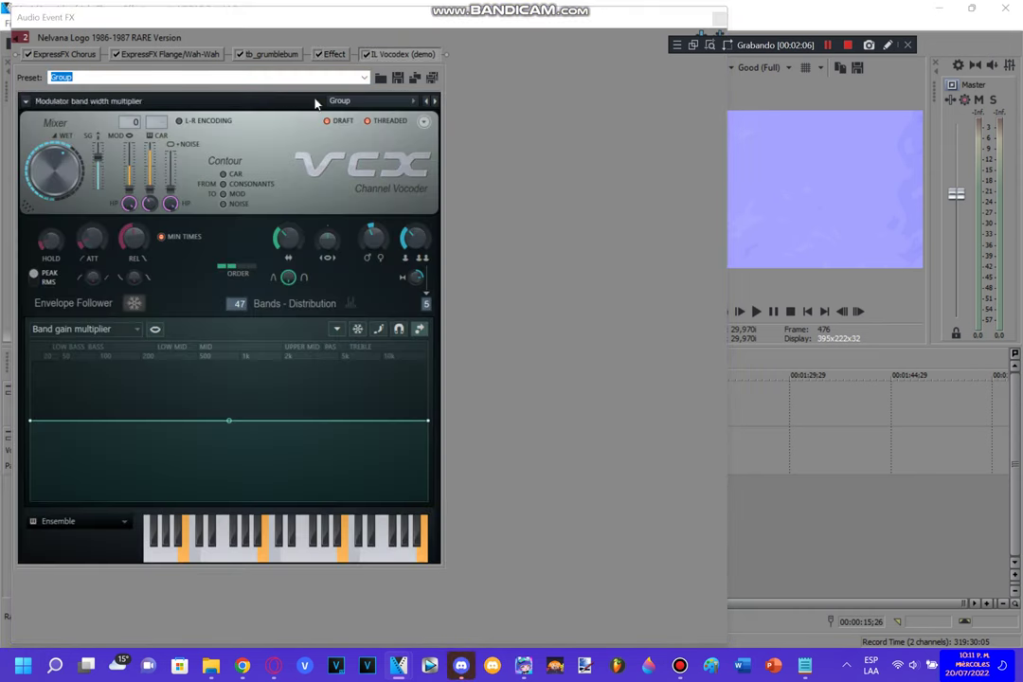
{"action": "left_click", "coordinate": [718, 20]}
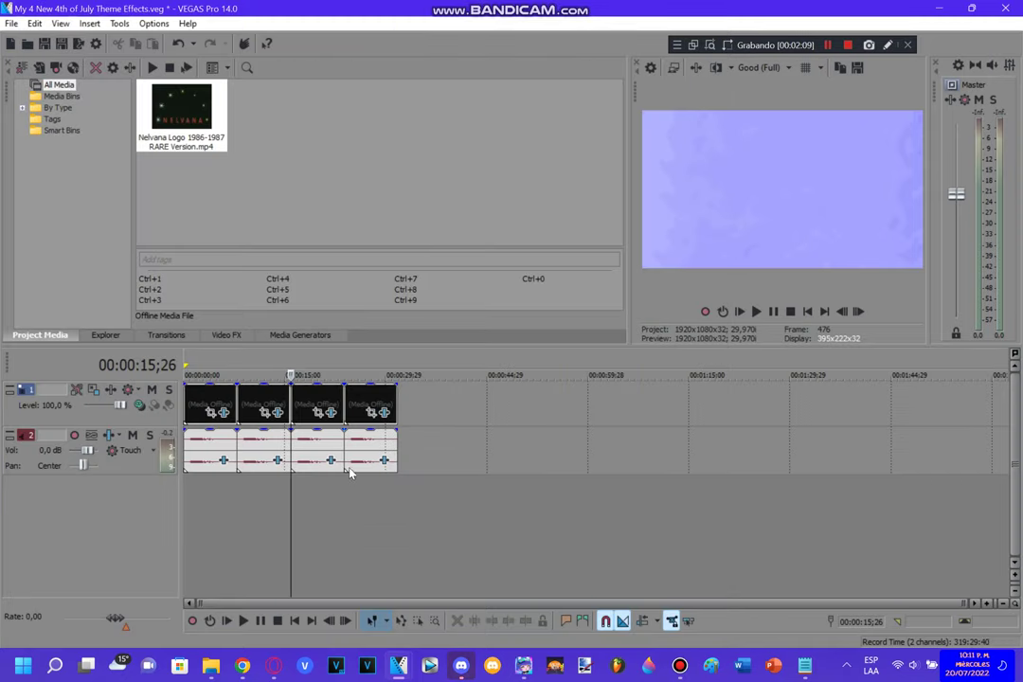
Step: Move the playhead to the fourth clip's start and review its Light Rays, Glow and three NewBlue ME Wiggle video effects
{"action": "left_click", "coordinate": [344, 485]}
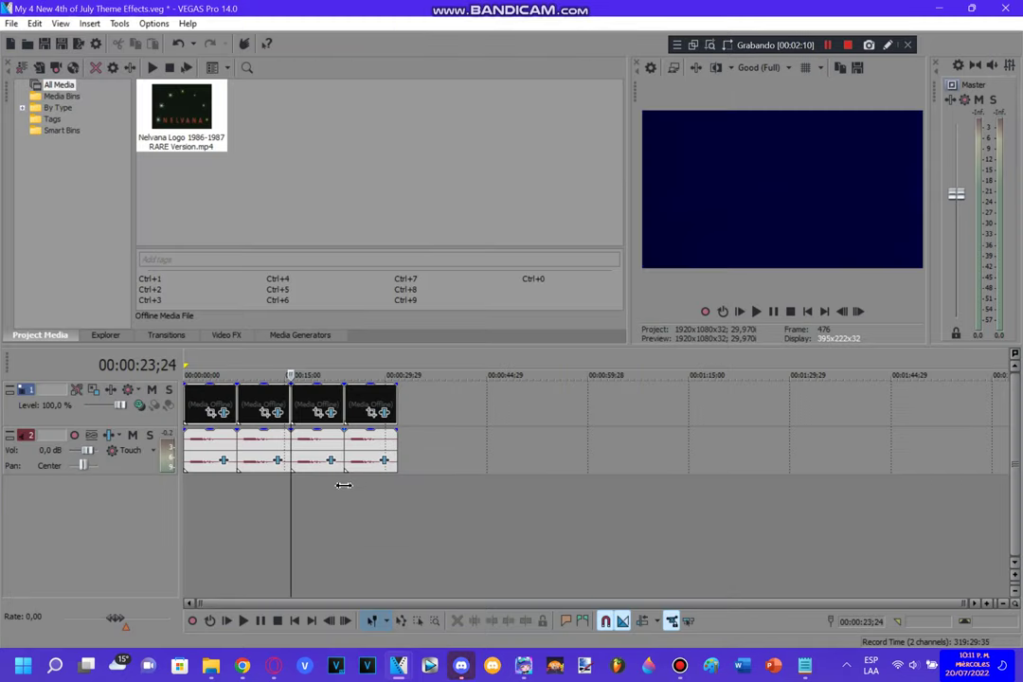
{"action": "left_click", "coordinate": [383, 411]}
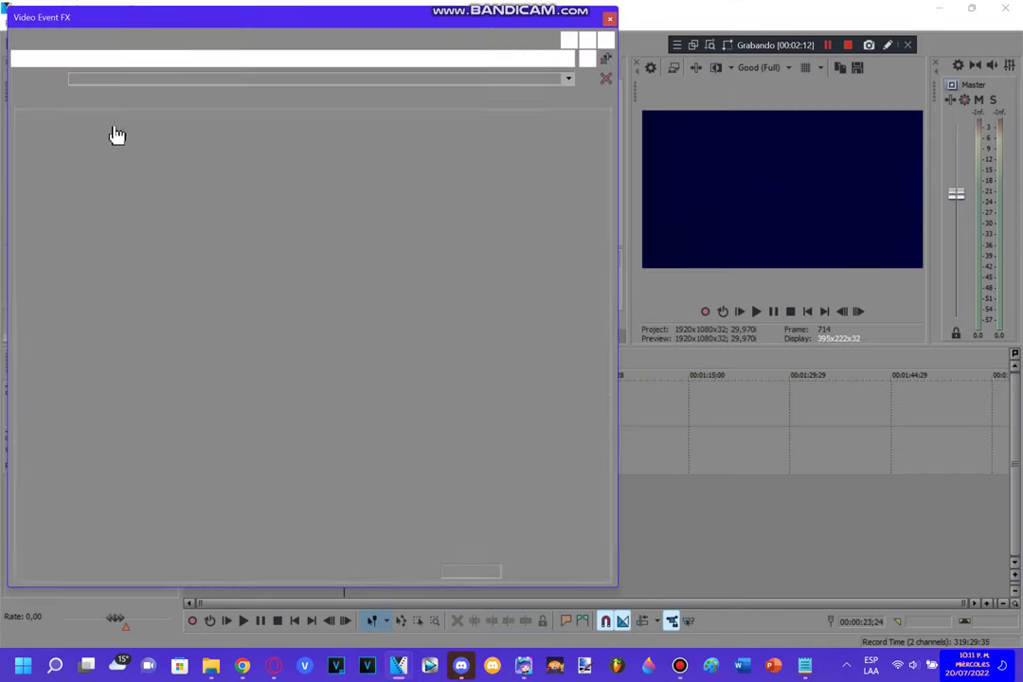
{"action": "left_click", "coordinate": [103, 59]}
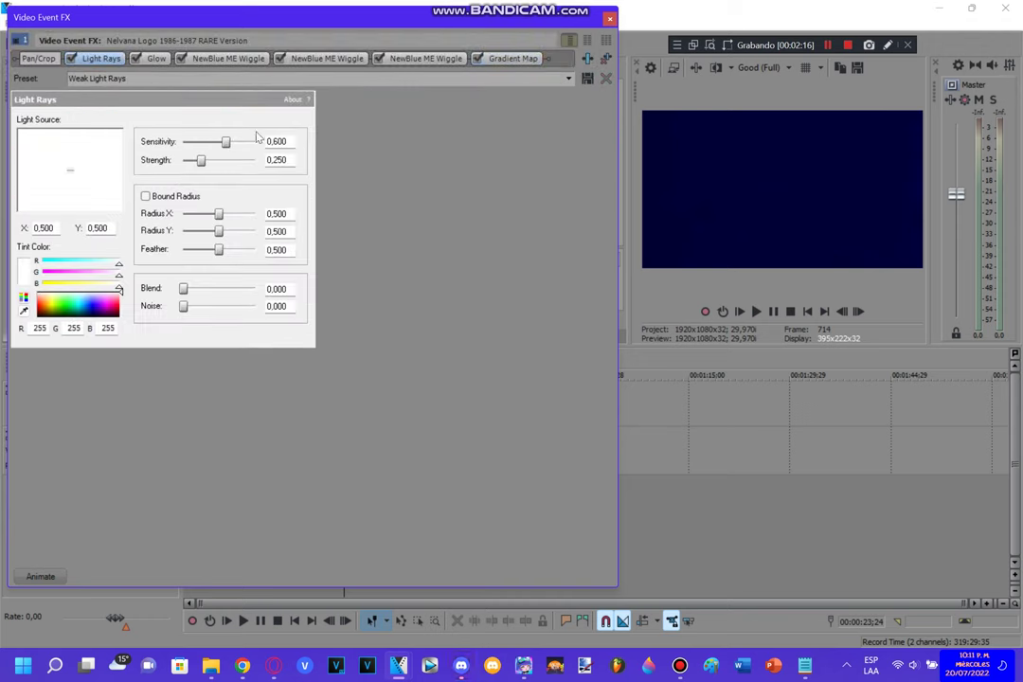
{"action": "left_click", "coordinate": [157, 59]}
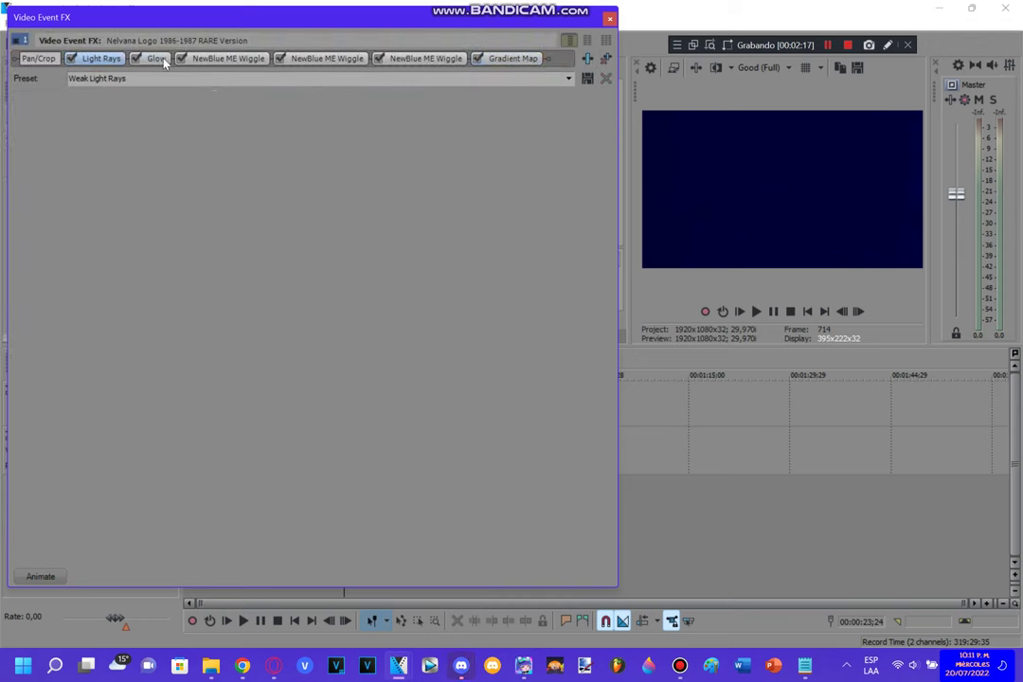
{"action": "left_click", "coordinate": [227, 60]}
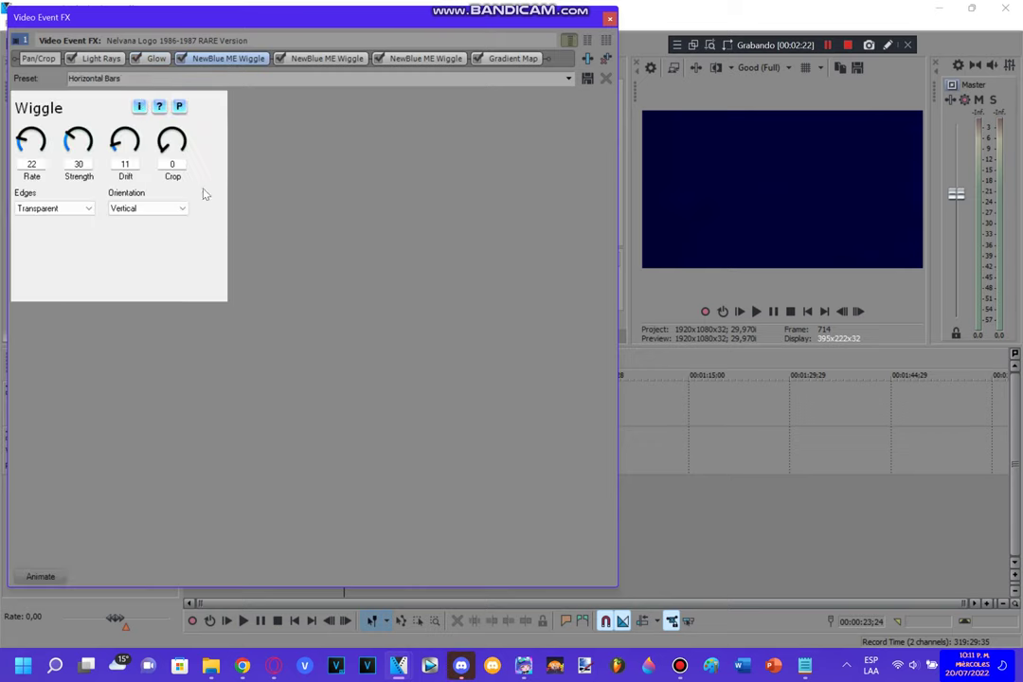
{"action": "left_click", "coordinate": [322, 59]}
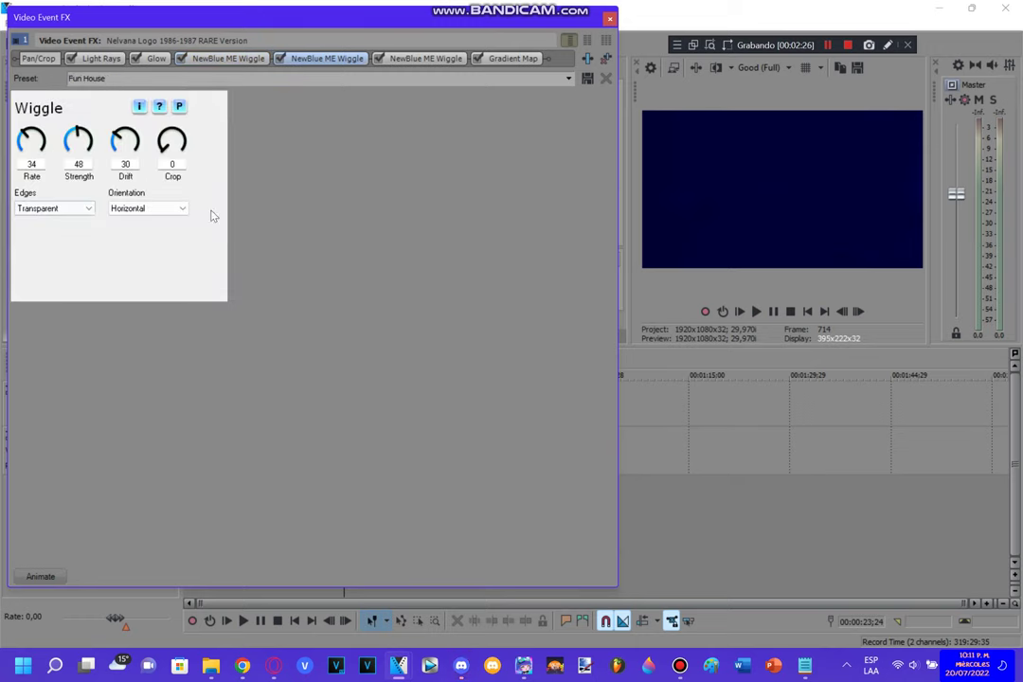
{"action": "left_click", "coordinate": [424, 59]}
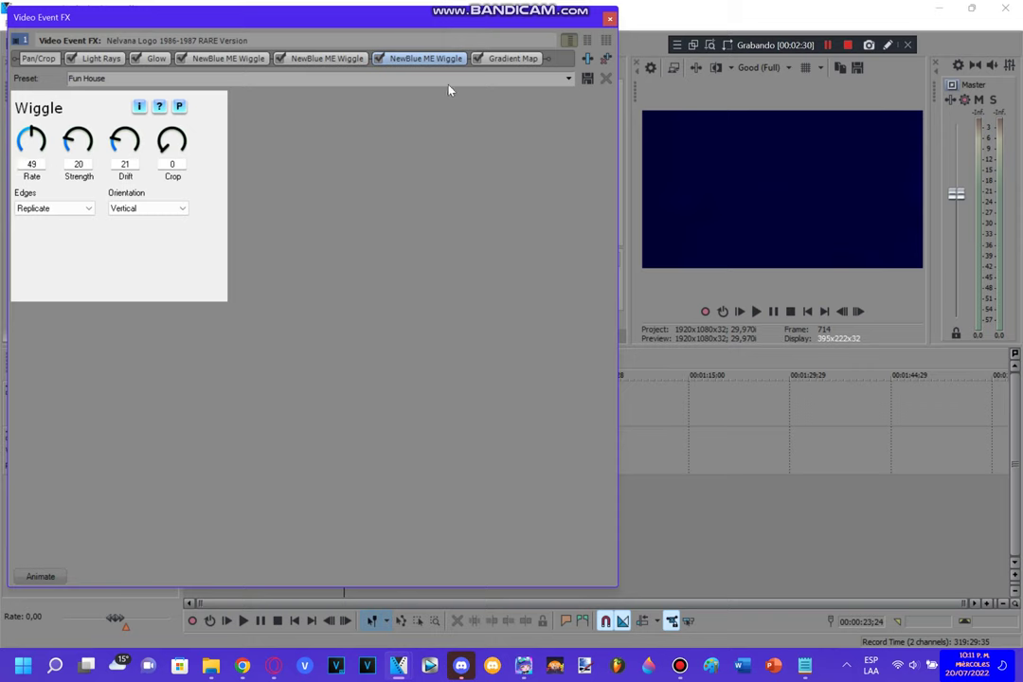
Step: Inspect the Gradient Map's colour stops on the fourth video clip, and close its effects window
{"action": "left_click", "coordinate": [499, 60]}
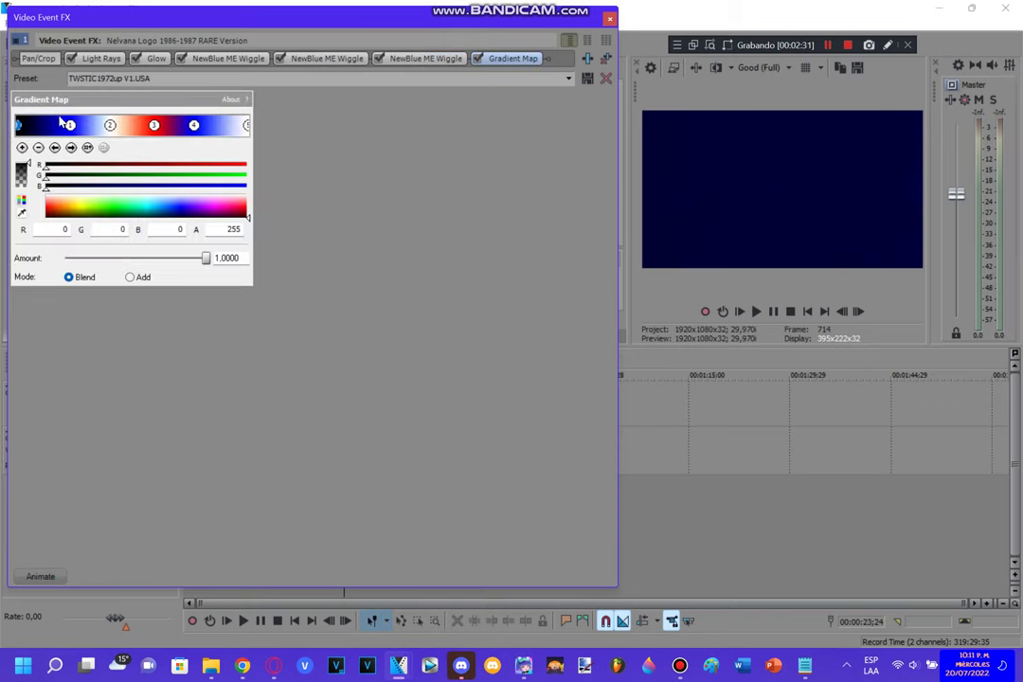
{"action": "left_click", "coordinate": [71, 126]}
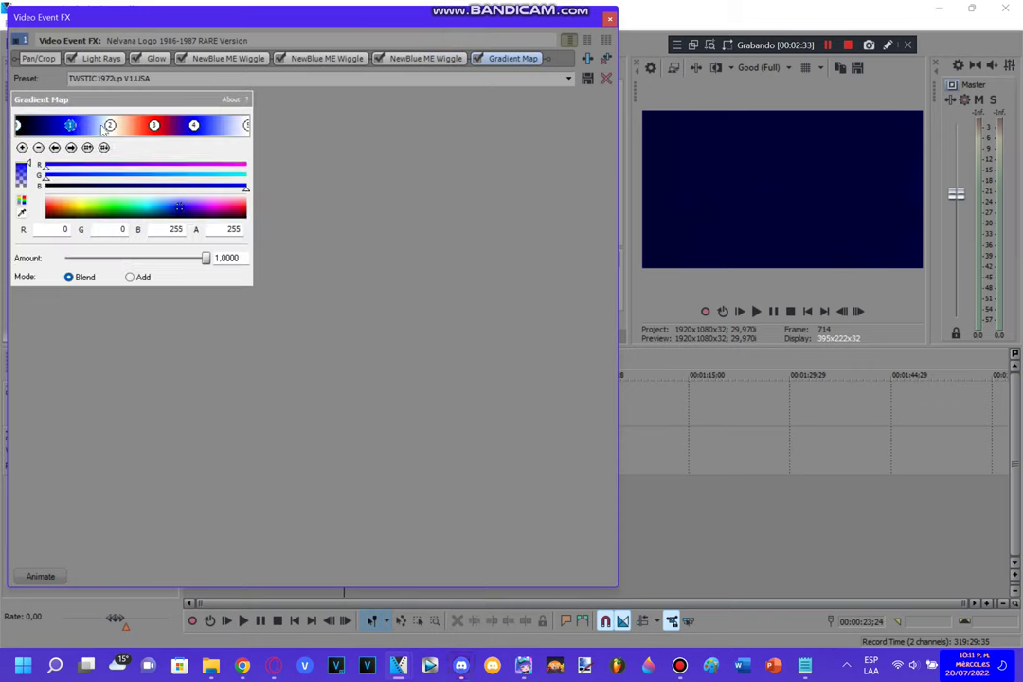
{"action": "left_click", "coordinate": [112, 125]}
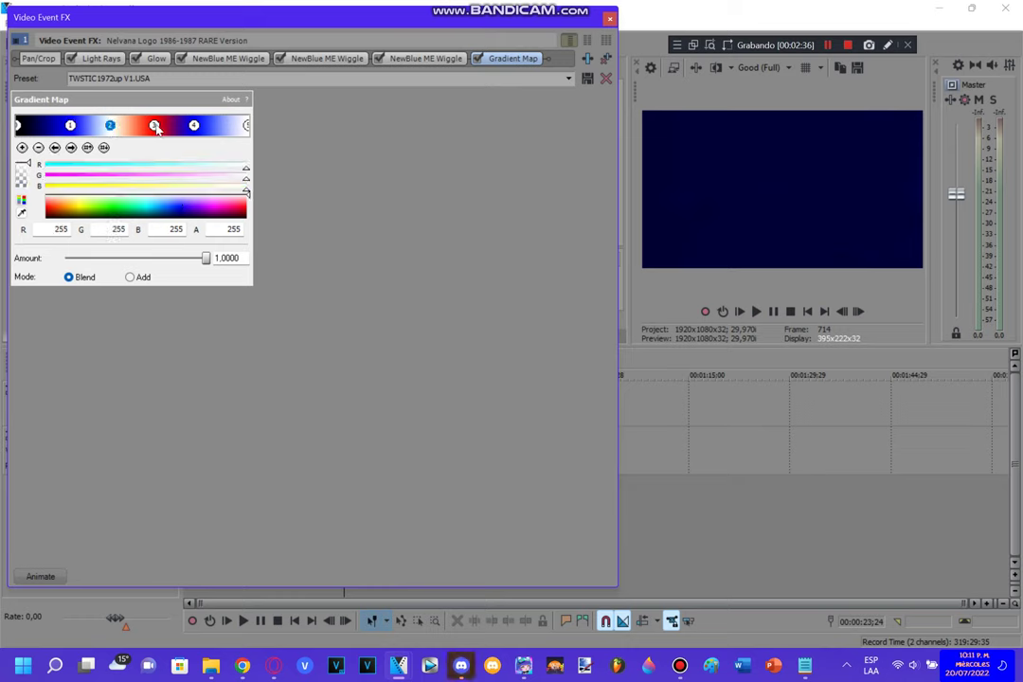
{"action": "left_click", "coordinate": [154, 125]}
{"action": "left_click", "coordinate": [193, 126]}
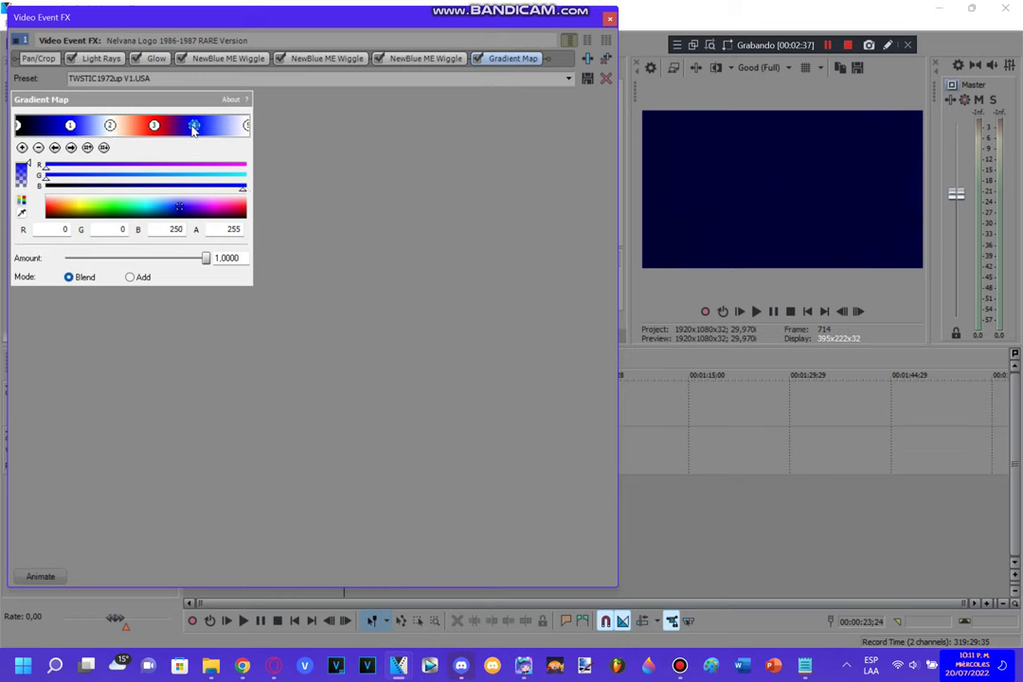
{"action": "left_click", "coordinate": [248, 126]}
{"action": "key", "text": "Escape"}
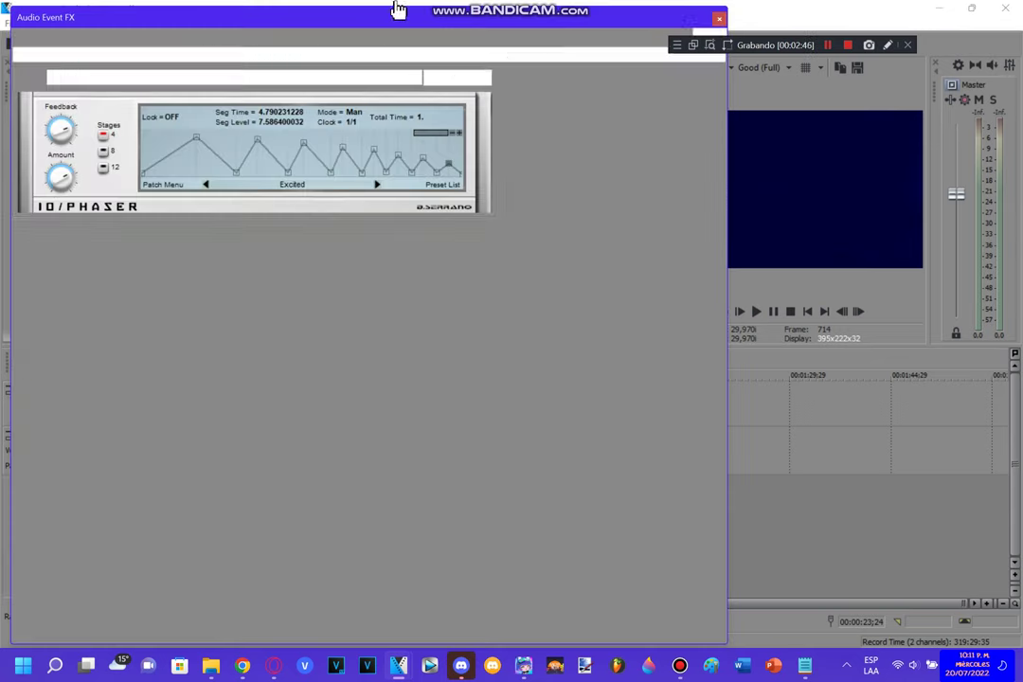
Step: Review the fourth audio clip's ExpressFX Chorus, ERZATZ, Chorus and Orange Vocoder settings, including the vocoder's preset list
{"action": "left_click", "coordinate": [83, 55]}
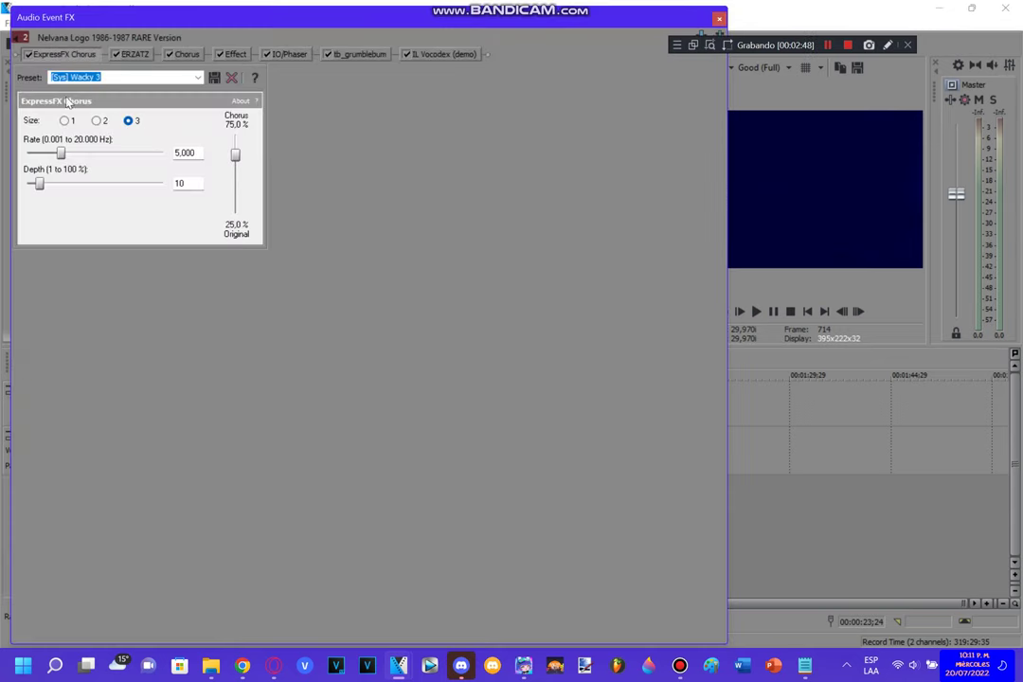
{"action": "left_click", "coordinate": [142, 55]}
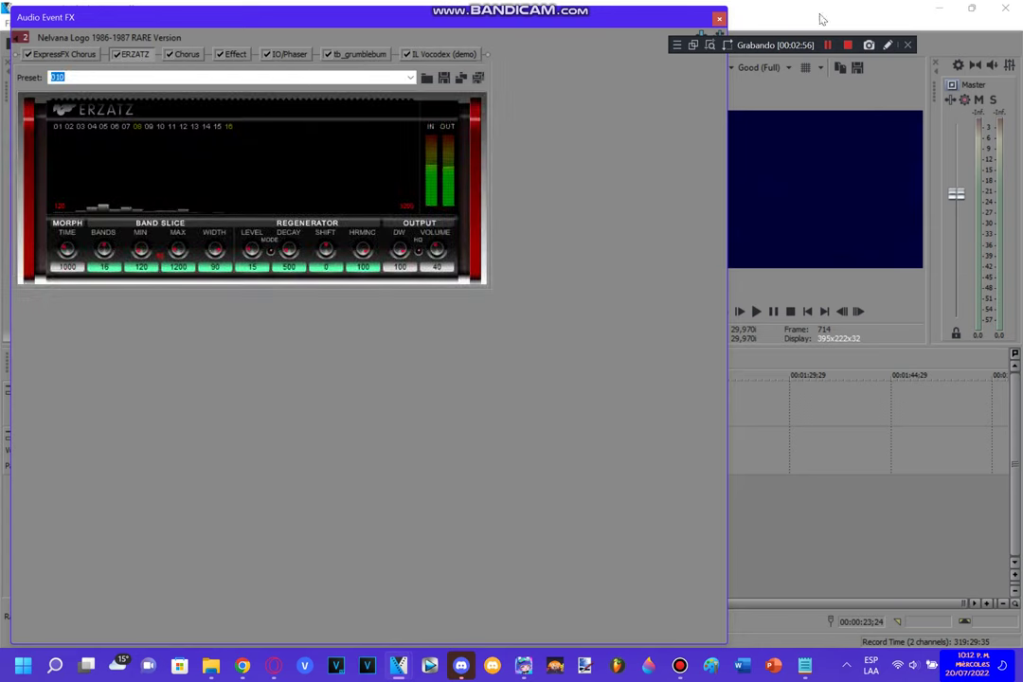
{"action": "left_click", "coordinate": [188, 55]}
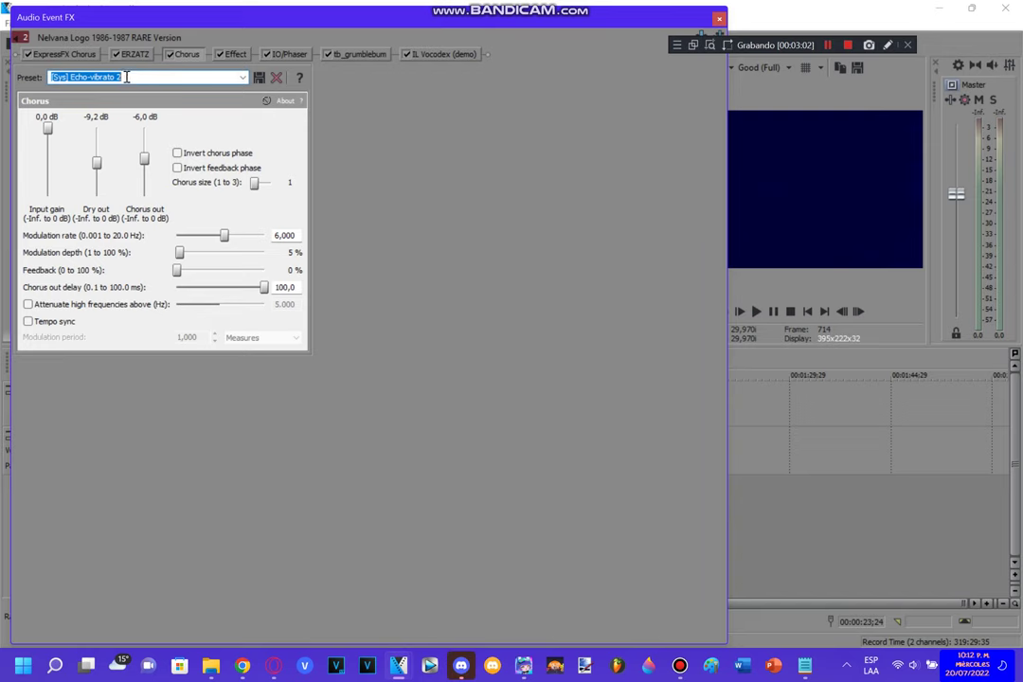
{"action": "left_click", "coordinate": [237, 55]}
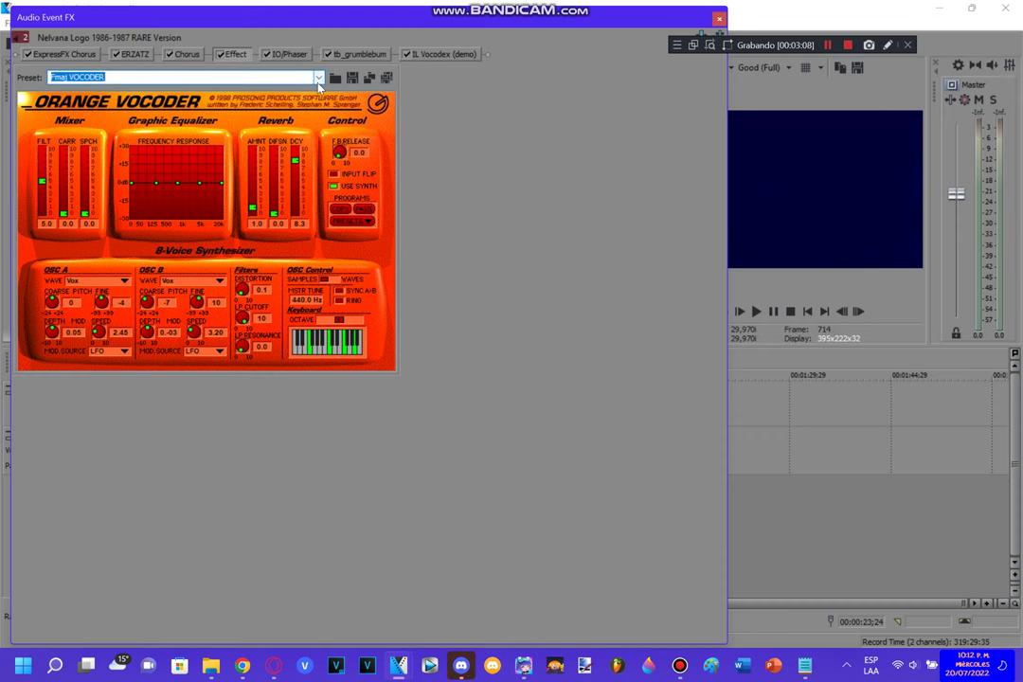
{"action": "left_click", "coordinate": [268, 75]}
{"action": "left_click", "coordinate": [294, 91]}
Step: Review the IO/Phaser, tb_grumblebum and IL Vocodex settings on the fourth audio clip, and close its effects window
{"action": "left_click", "coordinate": [300, 55]}
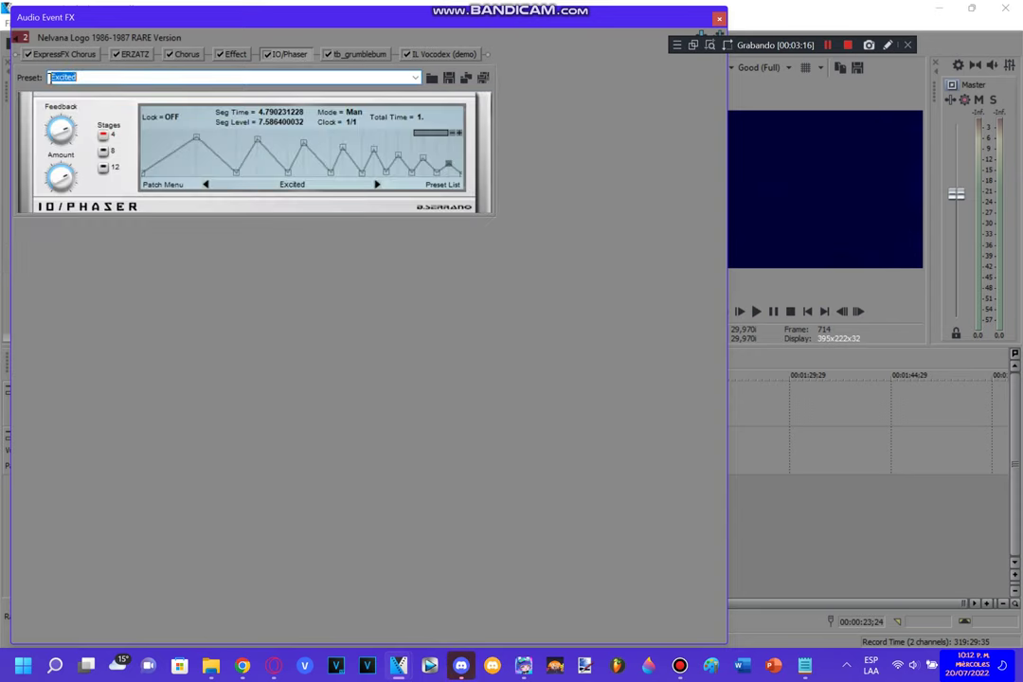
{"action": "left_click", "coordinate": [358, 56]}
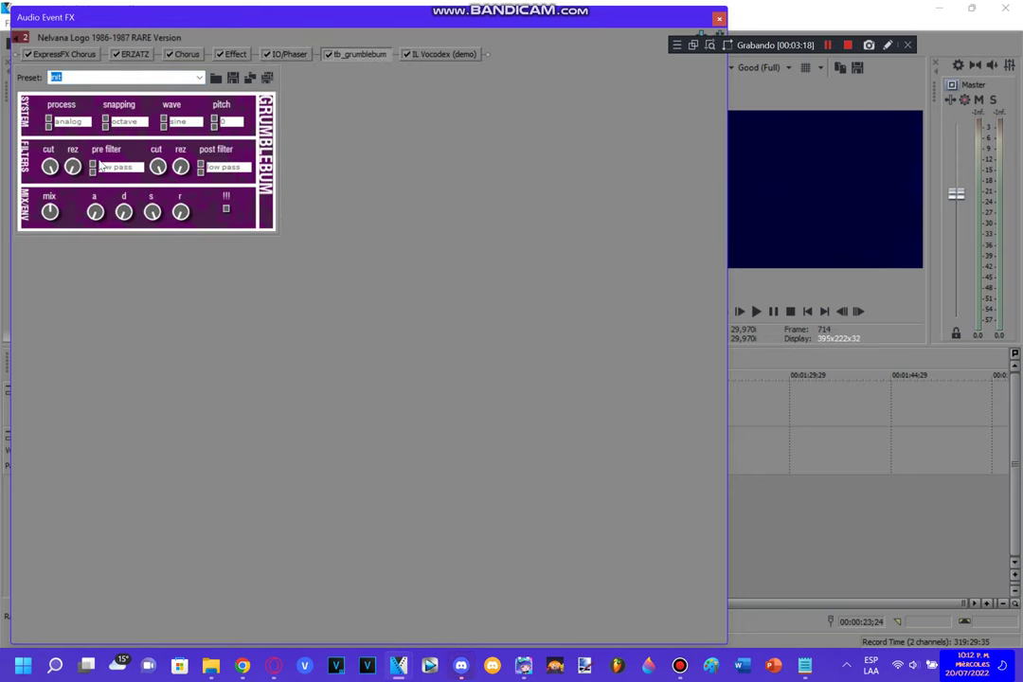
{"action": "left_click", "coordinate": [441, 54]}
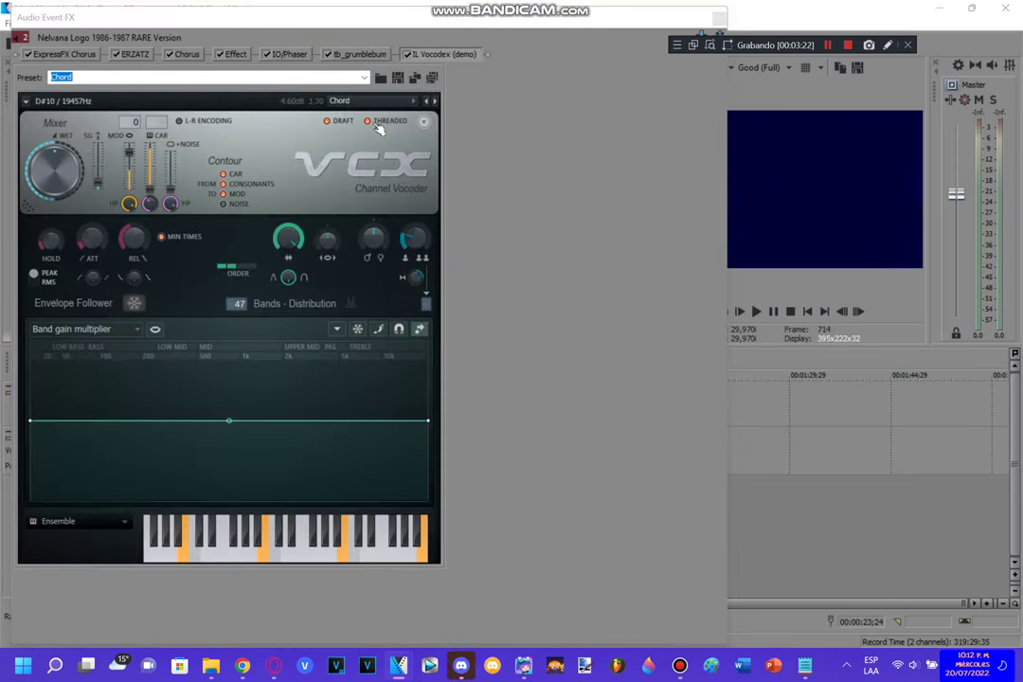
{"action": "left_click", "coordinate": [719, 19]}
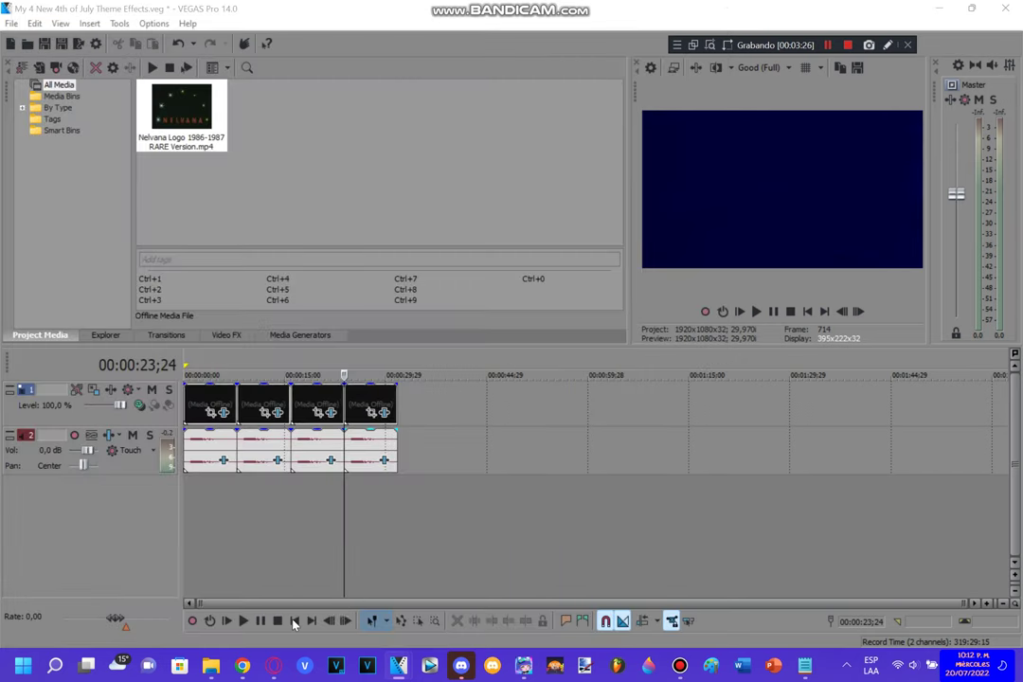
Step: Play the 4th of July project from the beginning to preview the effects on all four clips
{"action": "left_click", "coordinate": [295, 621]}
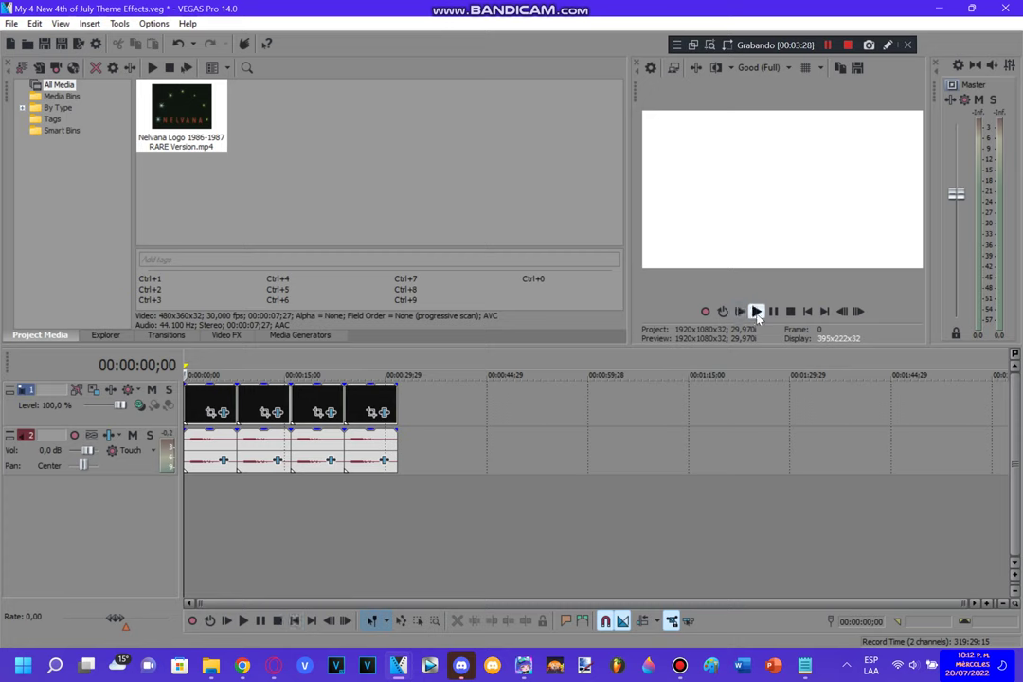
{"action": "left_click", "coordinate": [756, 312]}
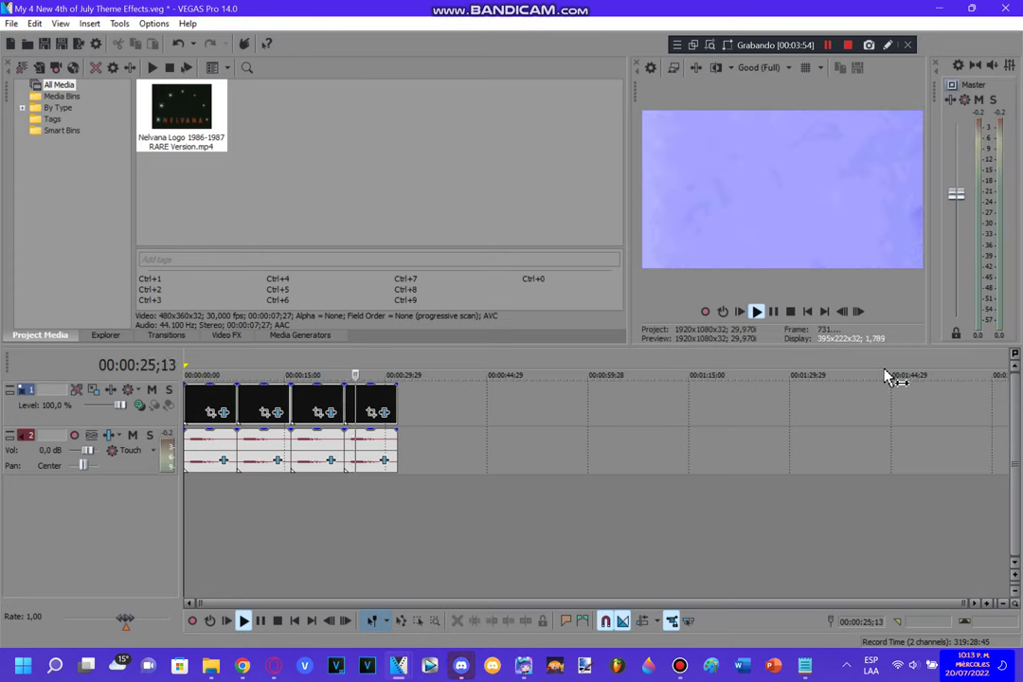
{"action": "left_click", "coordinate": [360, 520]}
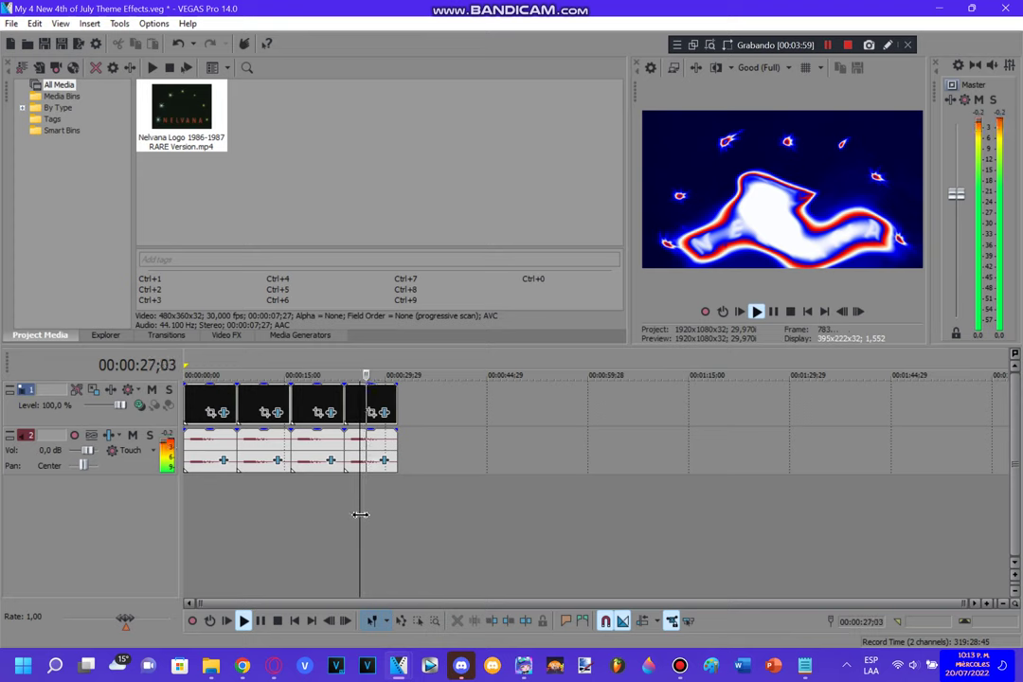
{"action": "left_click", "coordinate": [827, 44]}
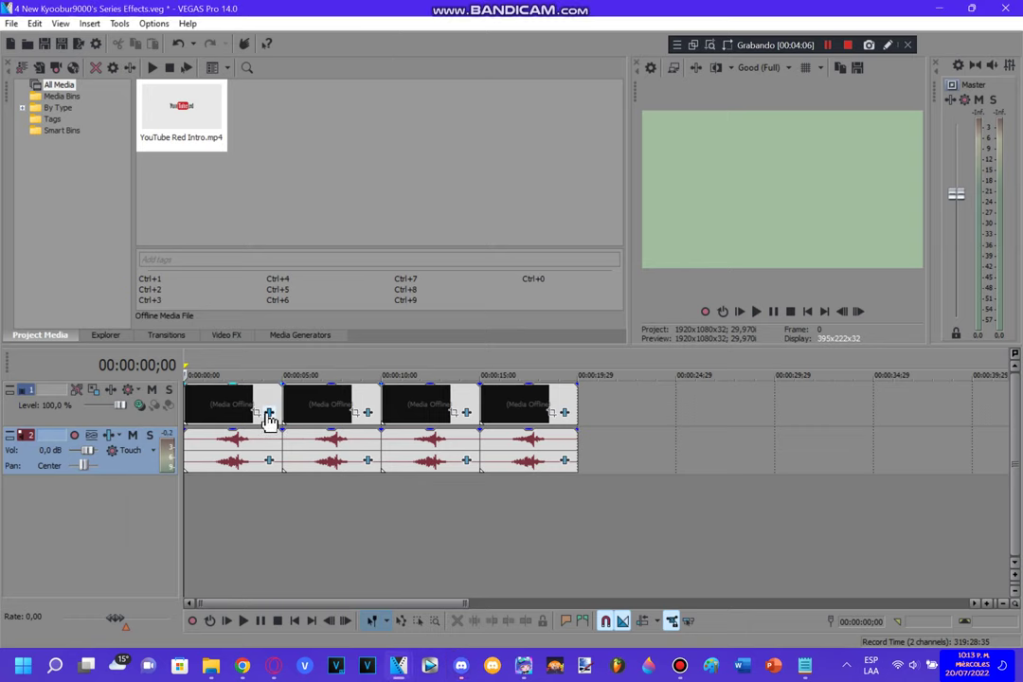
Step: Inspect each Gradient Map colour stop on the first video clip of the YouTube Red Intro project
{"action": "left_click", "coordinate": [269, 413]}
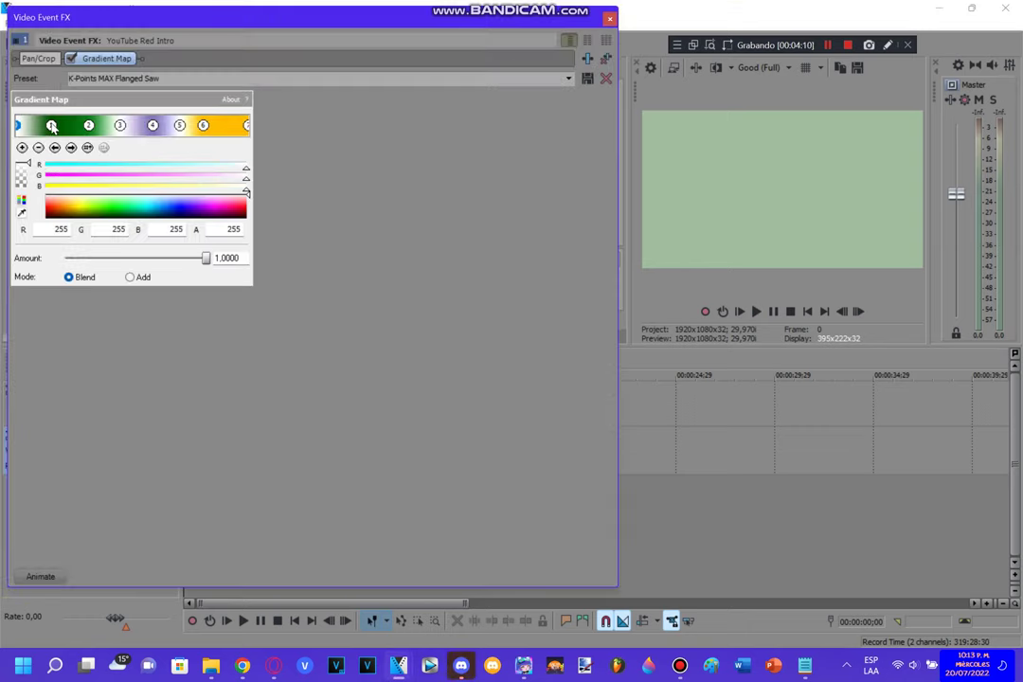
{"action": "left_click", "coordinate": [51, 125]}
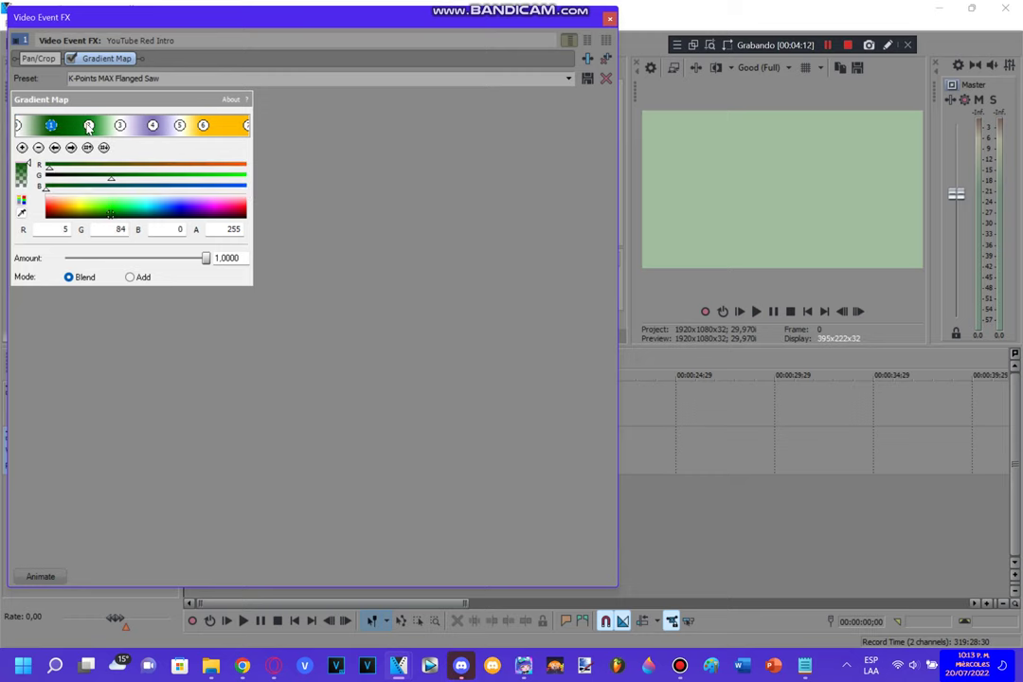
{"action": "left_click", "coordinate": [88, 125]}
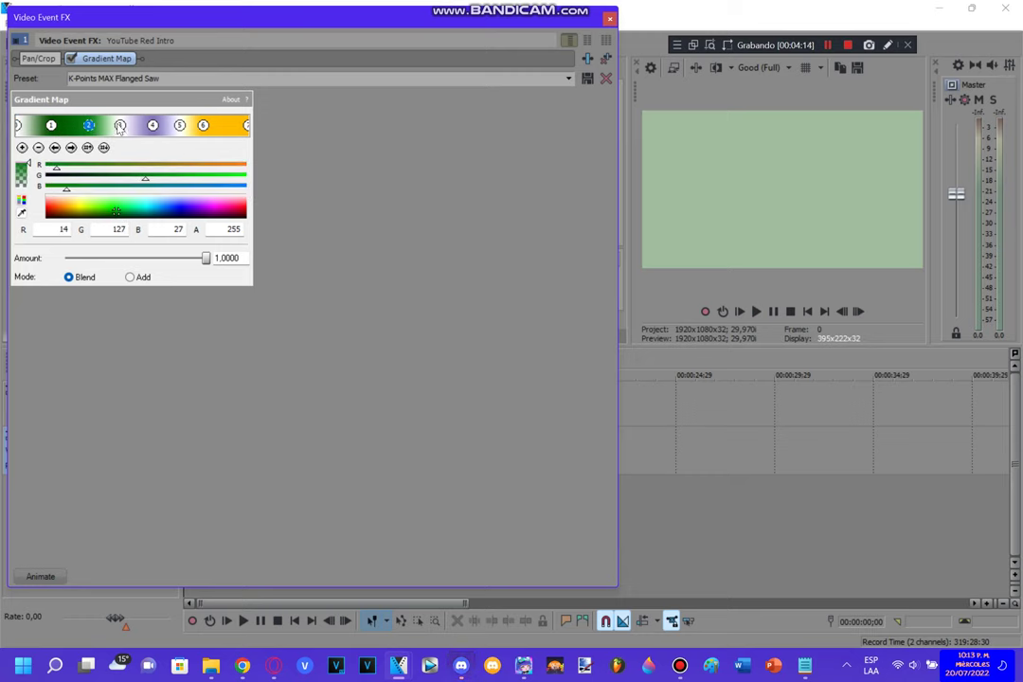
{"action": "left_click", "coordinate": [119, 125]}
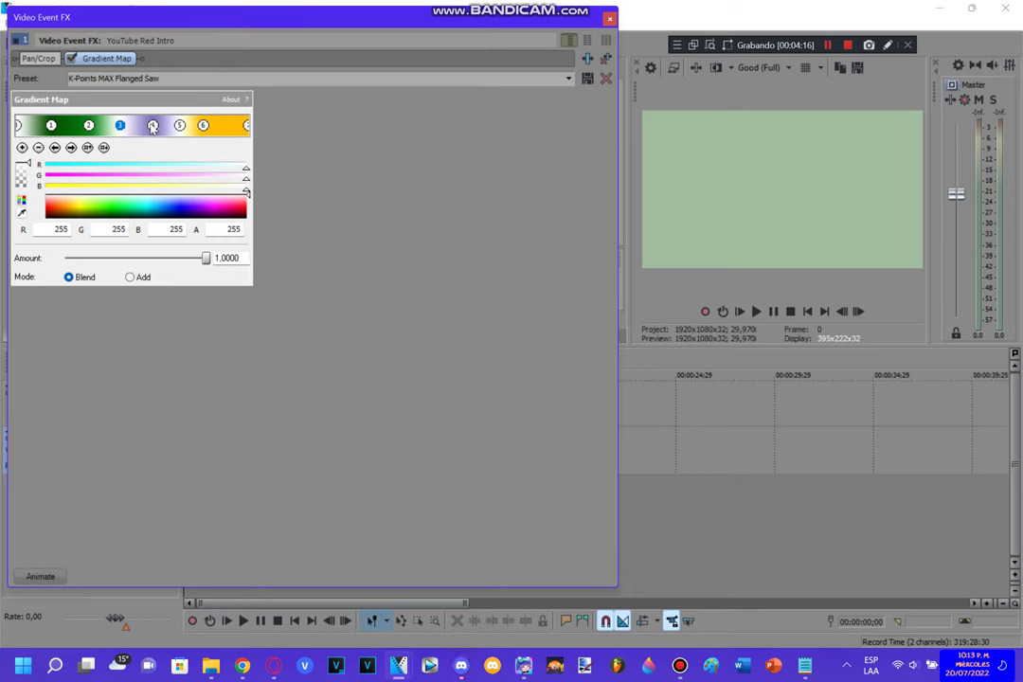
{"action": "left_click", "coordinate": [151, 126]}
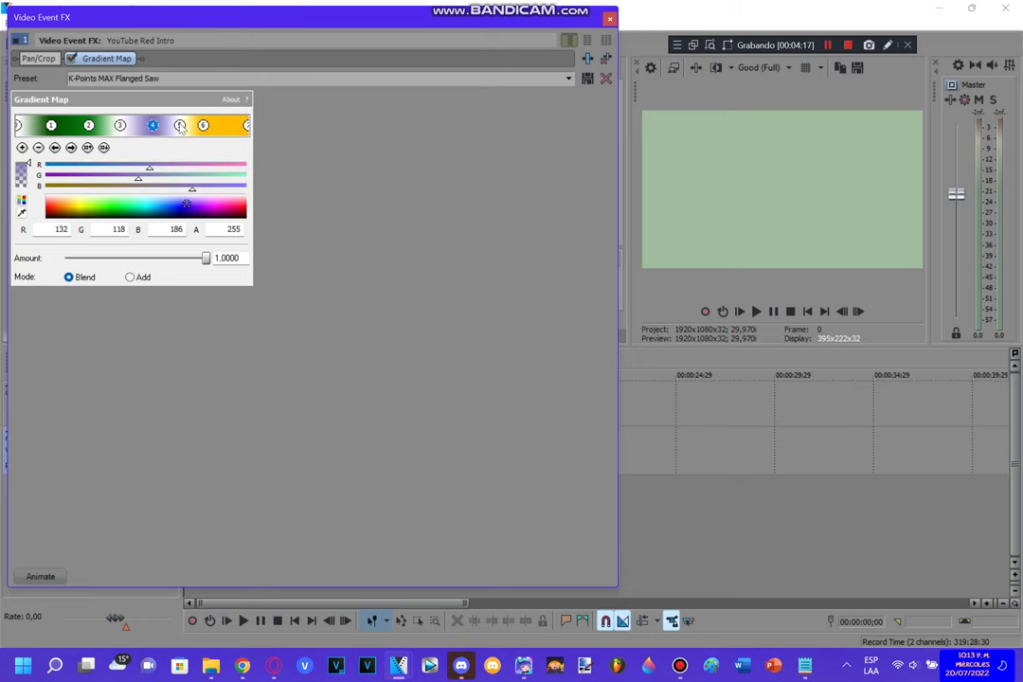
{"action": "left_click", "coordinate": [180, 126]}
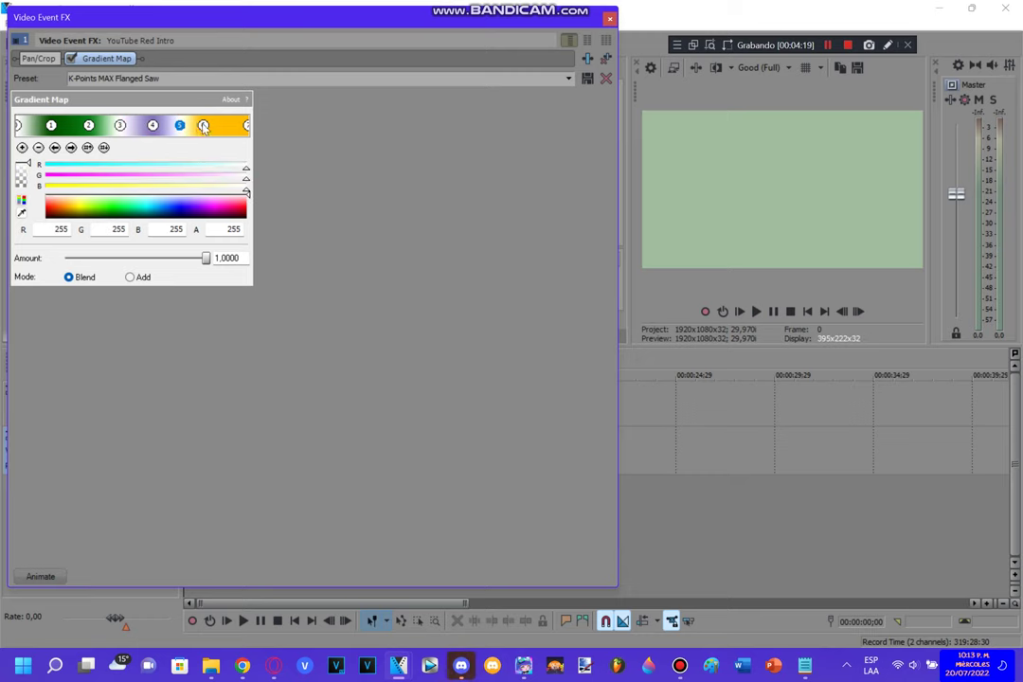
{"action": "left_click", "coordinate": [203, 126]}
{"action": "left_click", "coordinate": [246, 126]}
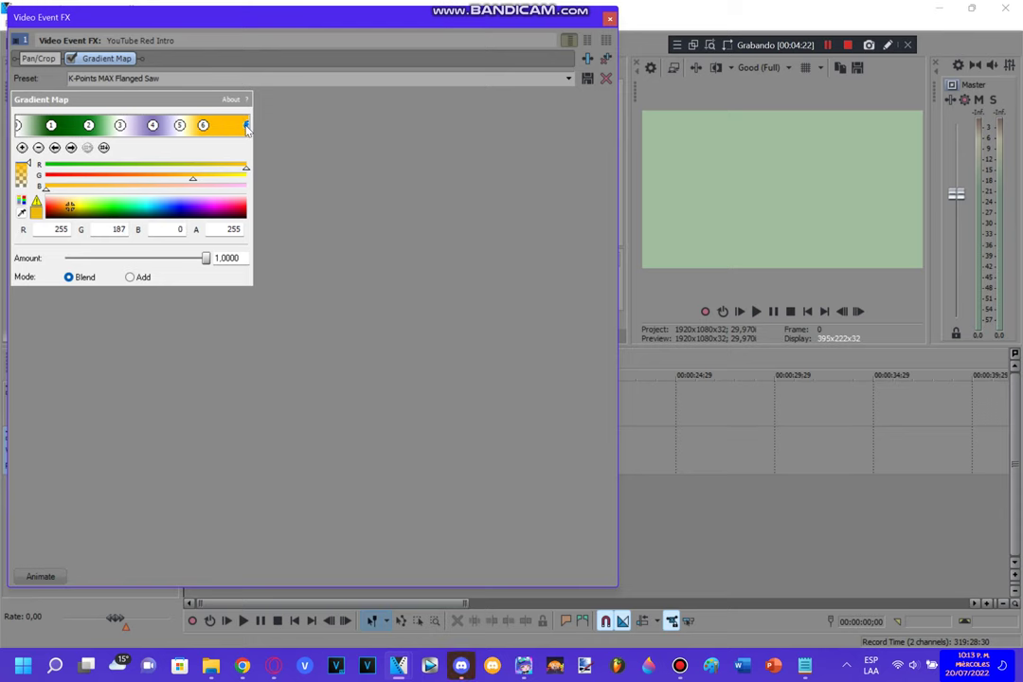
{"action": "left_click", "coordinate": [609, 18]}
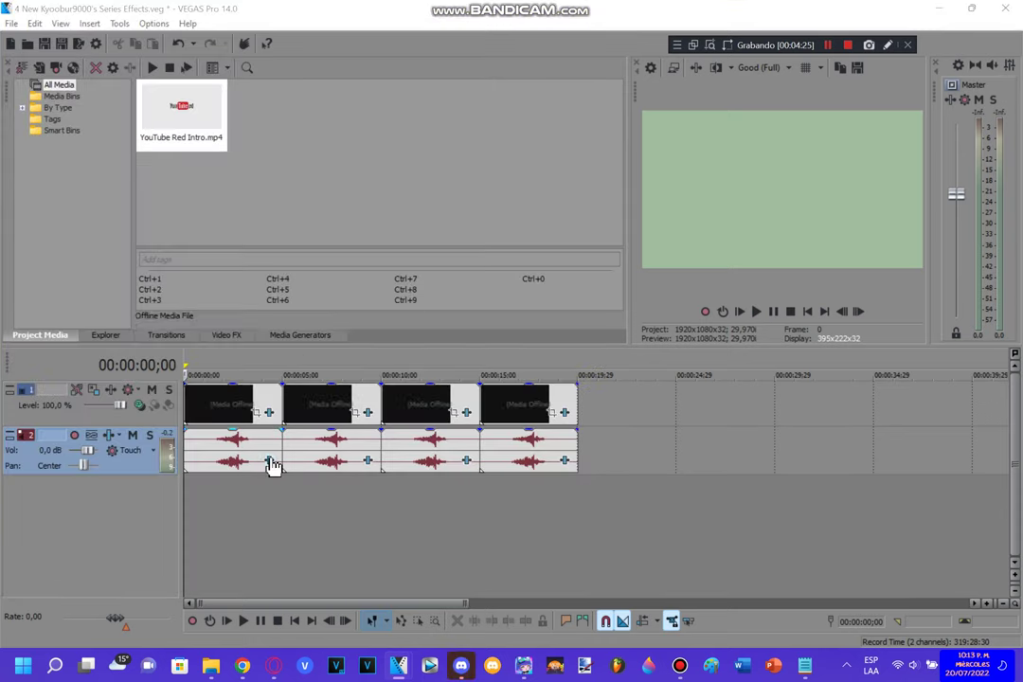
Step: View the first audio clip's effects, close them, and move the playhead to the second clip's start
{"action": "left_click", "coordinate": [269, 463]}
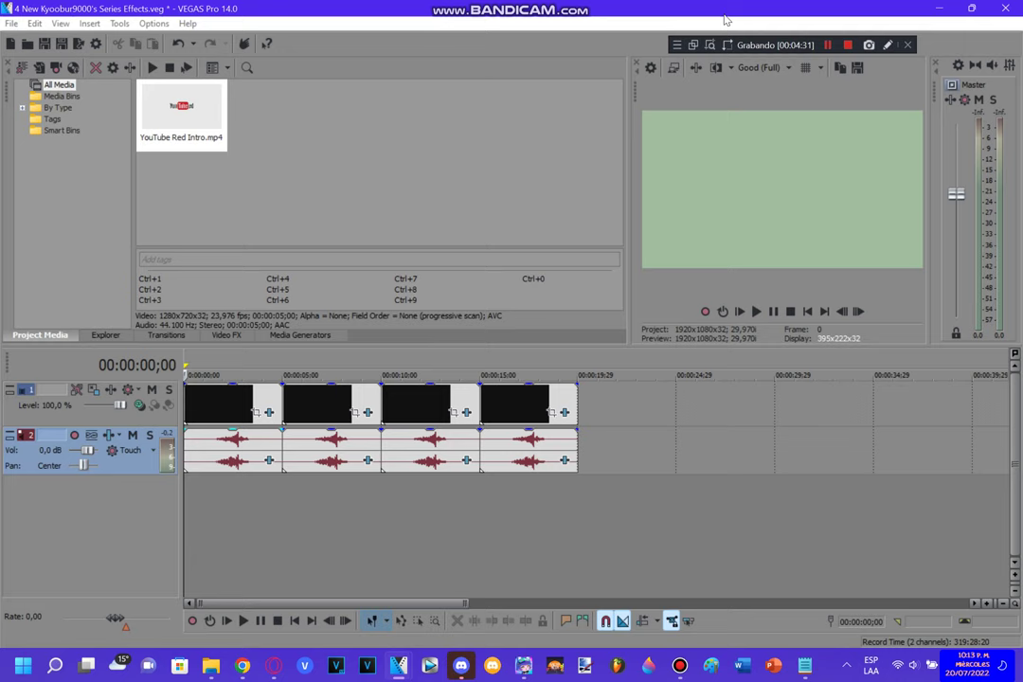
{"action": "left_click", "coordinate": [719, 17]}
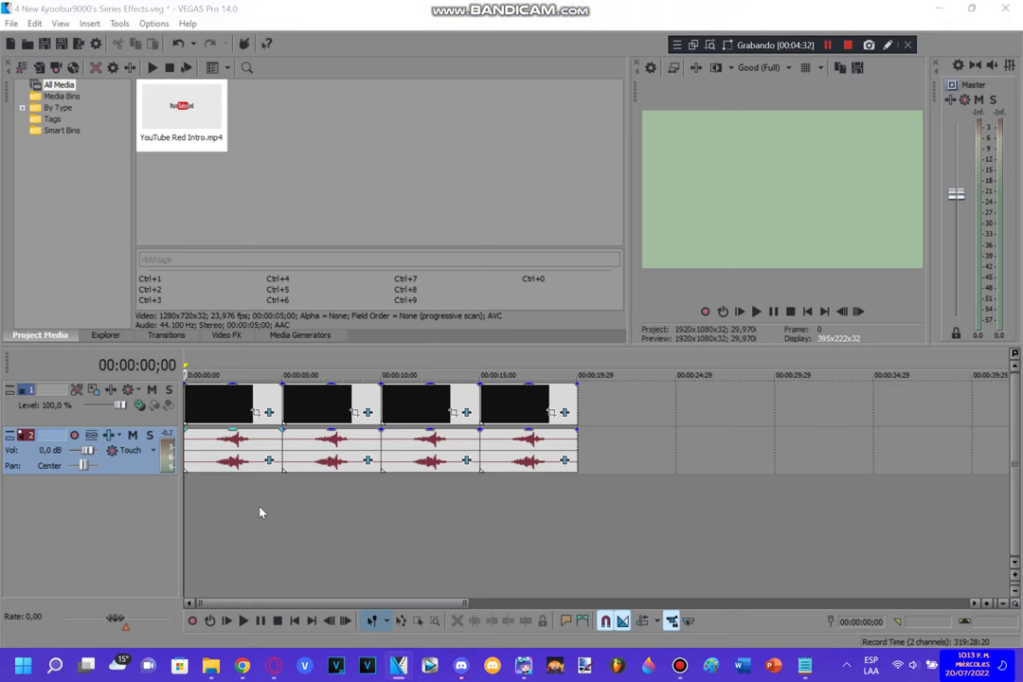
{"action": "left_click", "coordinate": [282, 507]}
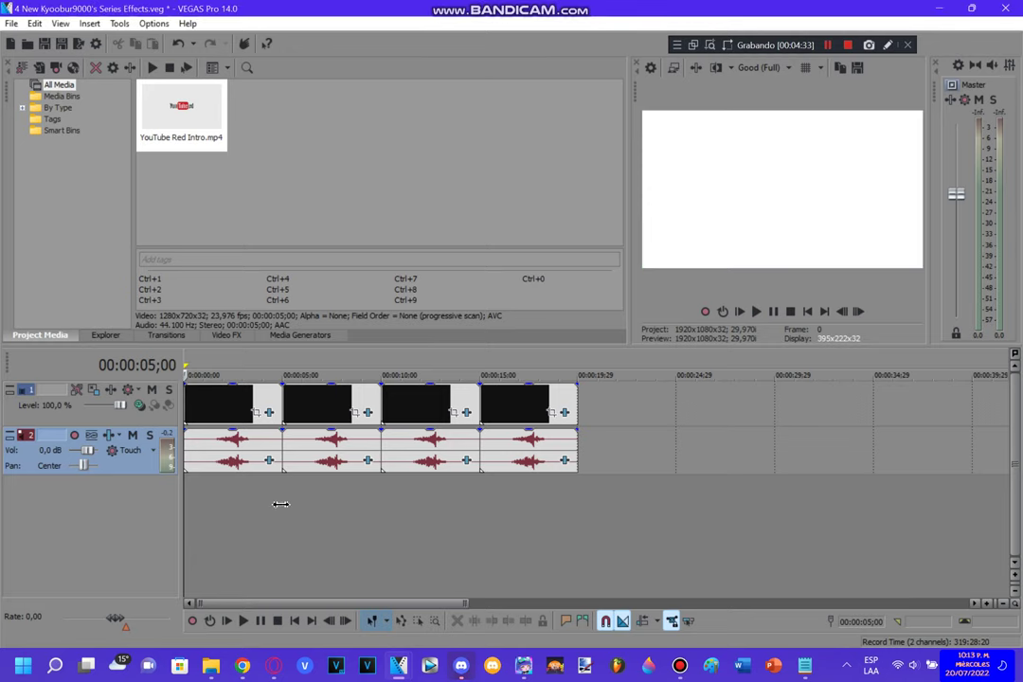
Step: Inspect the Gradient Map colour stops on the second video clip, and close its effects window
{"action": "left_click", "coordinate": [367, 412]}
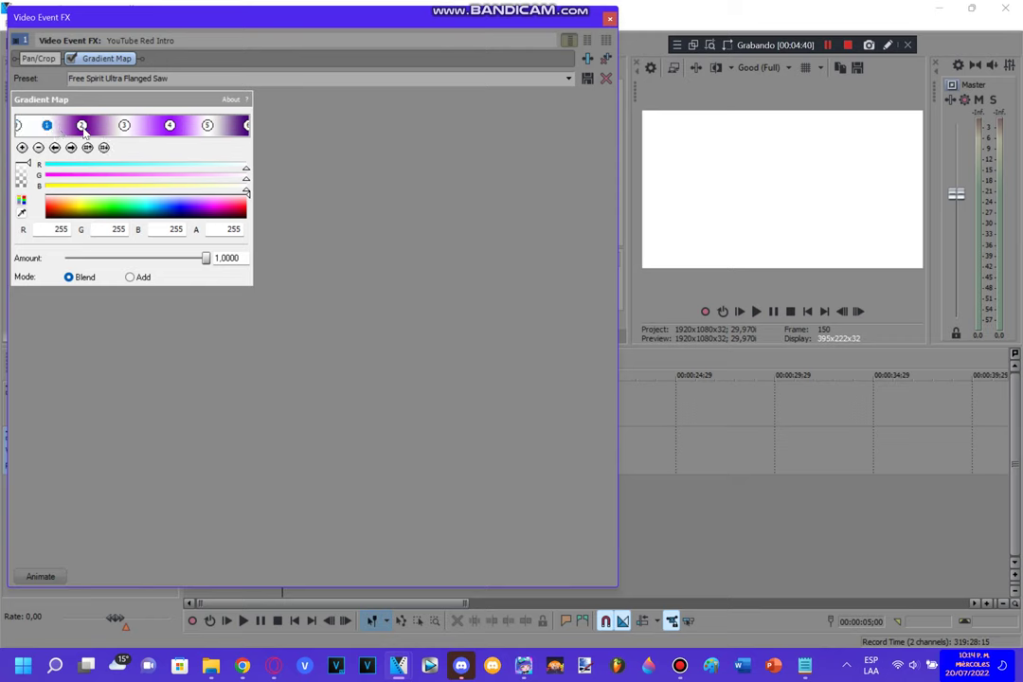
{"action": "left_click", "coordinate": [82, 126]}
{"action": "left_click", "coordinate": [122, 126]}
{"action": "left_click", "coordinate": [168, 127]}
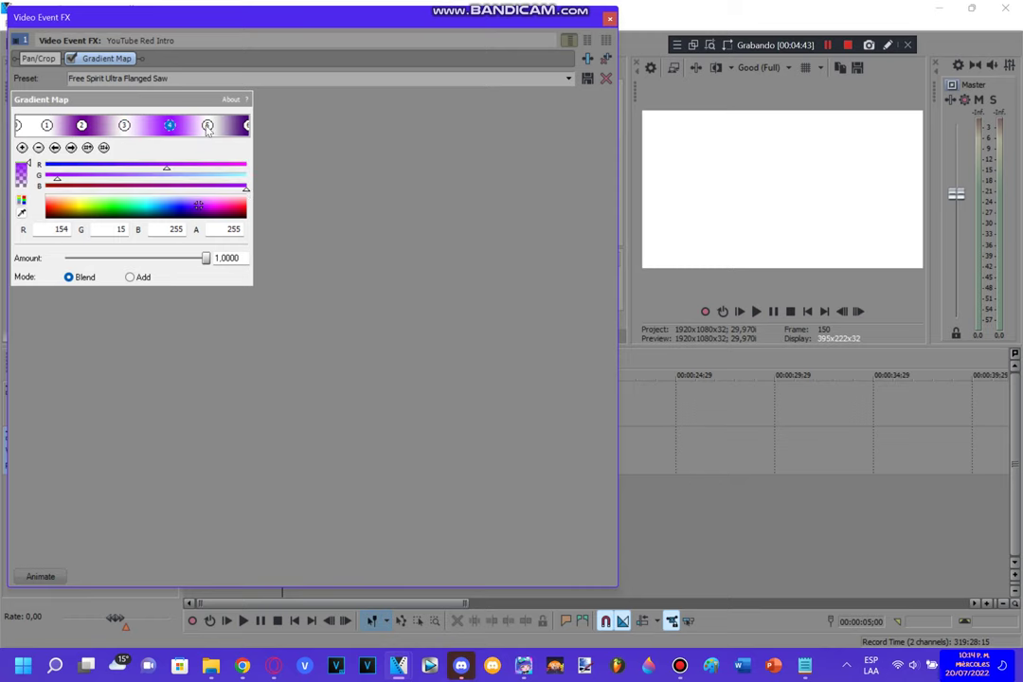
{"action": "left_click", "coordinate": [207, 127]}
{"action": "left_click", "coordinate": [248, 126]}
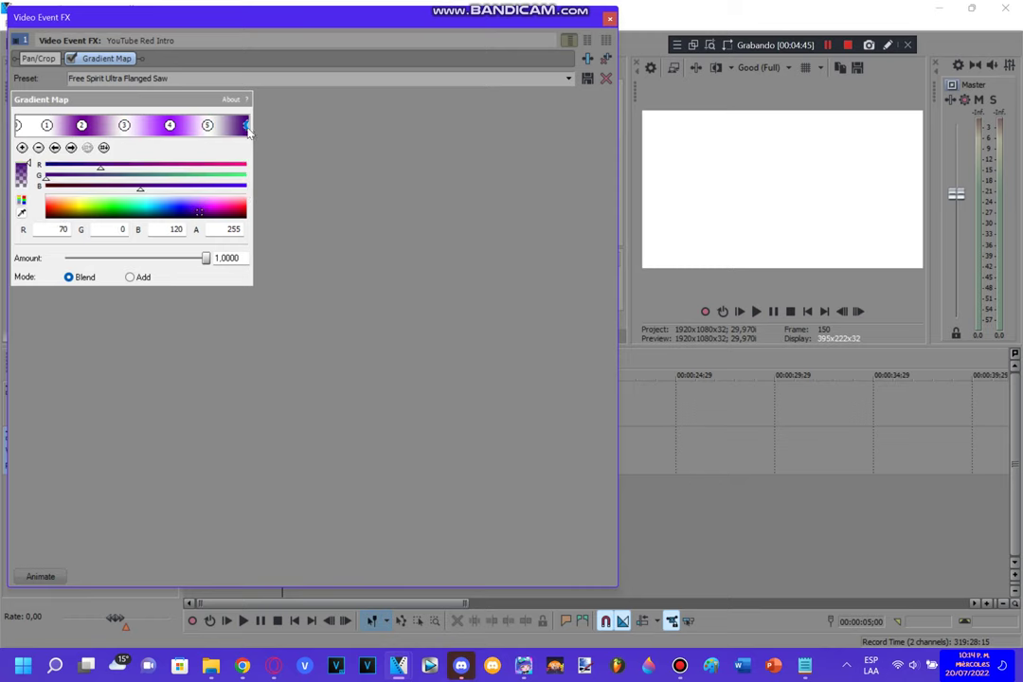
{"action": "left_click", "coordinate": [610, 19]}
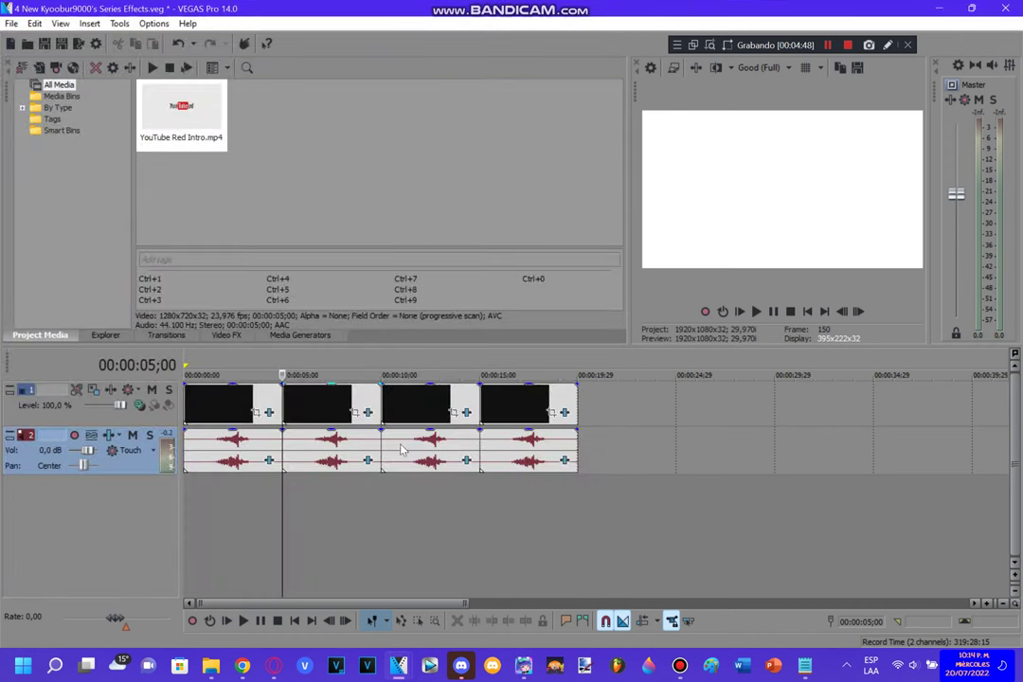
Step: View the second audio clip's IL Vocodex settings, close them, and move the playhead to the third clip's start
{"action": "left_click", "coordinate": [368, 463]}
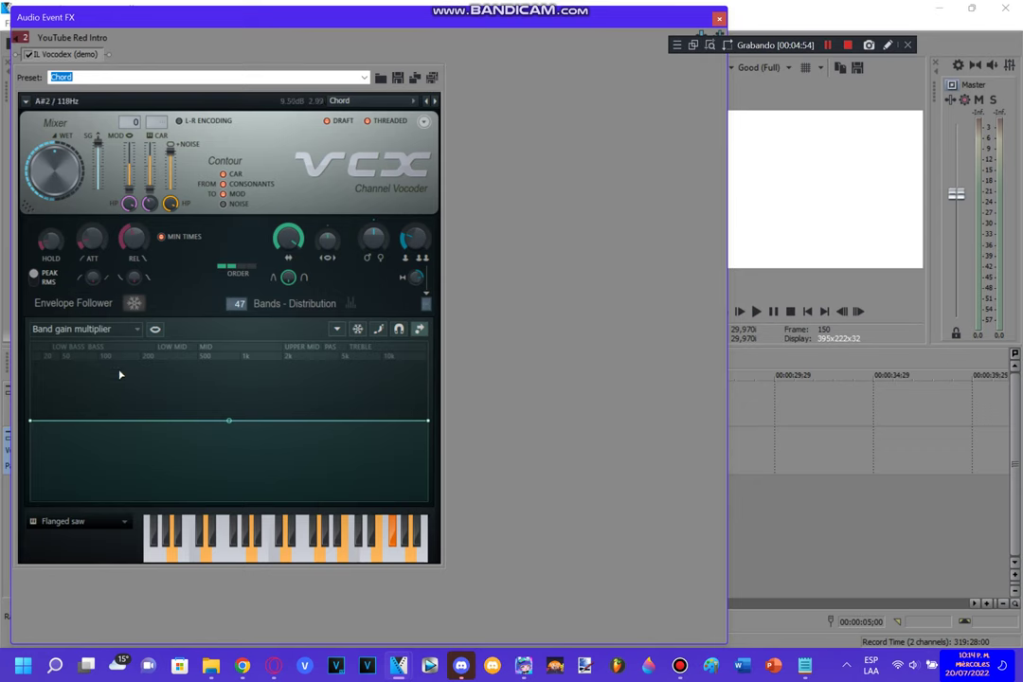
{"action": "left_click", "coordinate": [719, 18]}
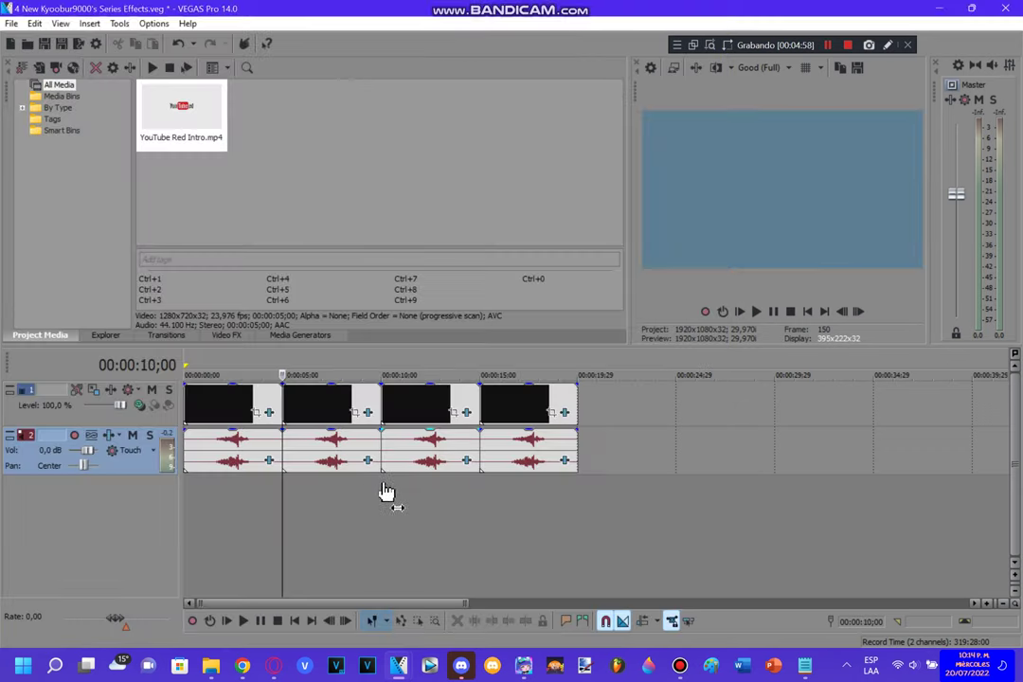
{"action": "left_click", "coordinate": [380, 479]}
Step: Inspect each Gradient Map colour stop on the third video clip, and close its effects window
{"action": "left_click", "coordinate": [466, 414]}
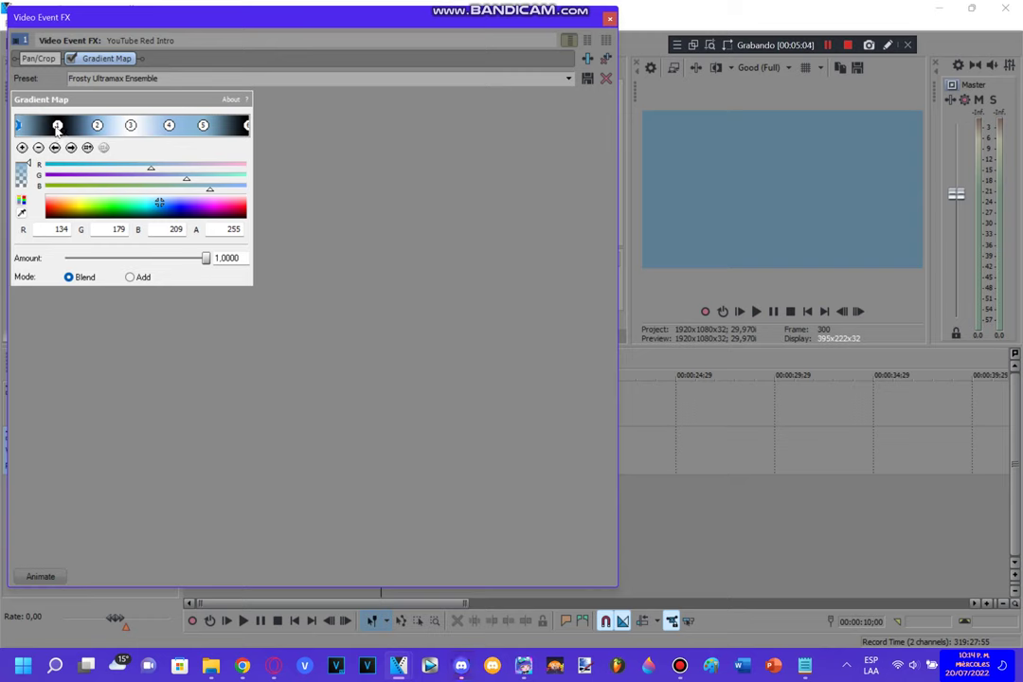
{"action": "left_click", "coordinate": [56, 126]}
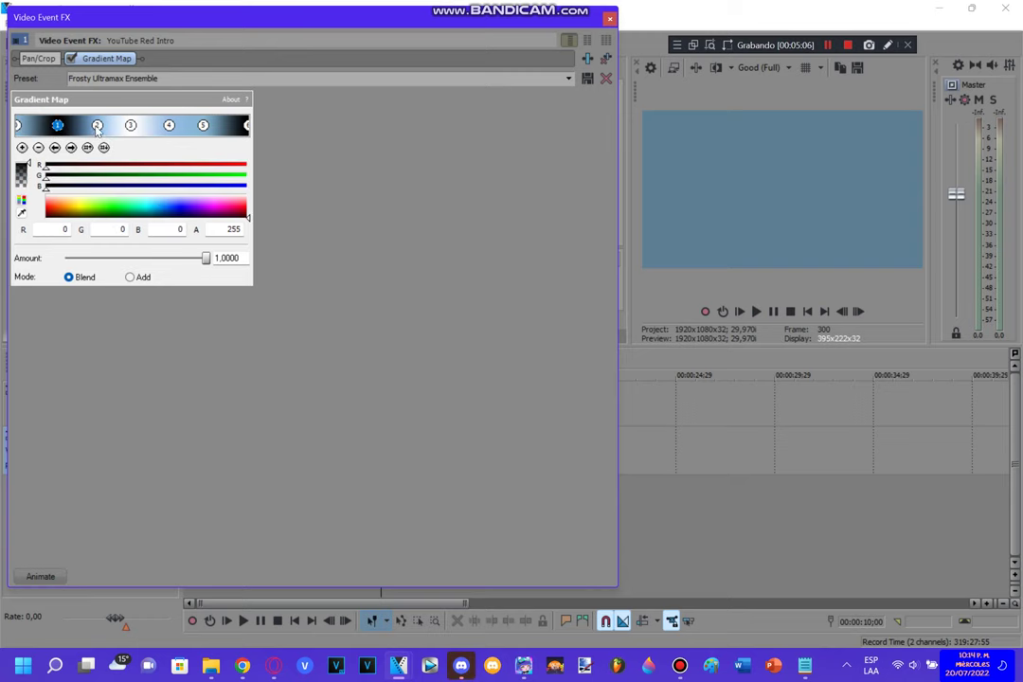
{"action": "left_click", "coordinate": [97, 126]}
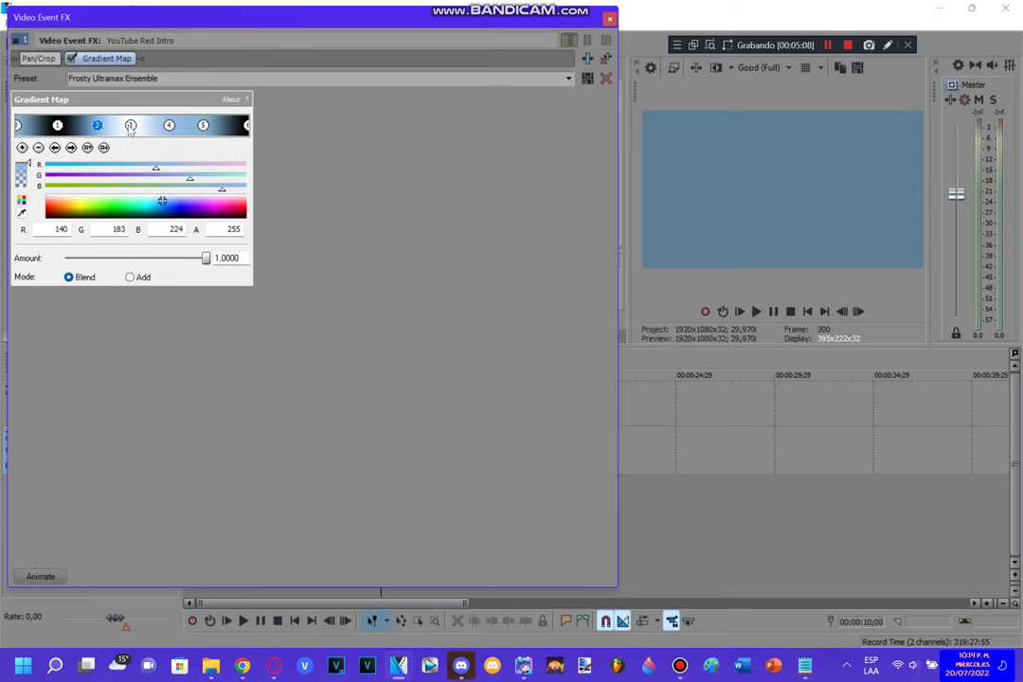
{"action": "left_click", "coordinate": [130, 126]}
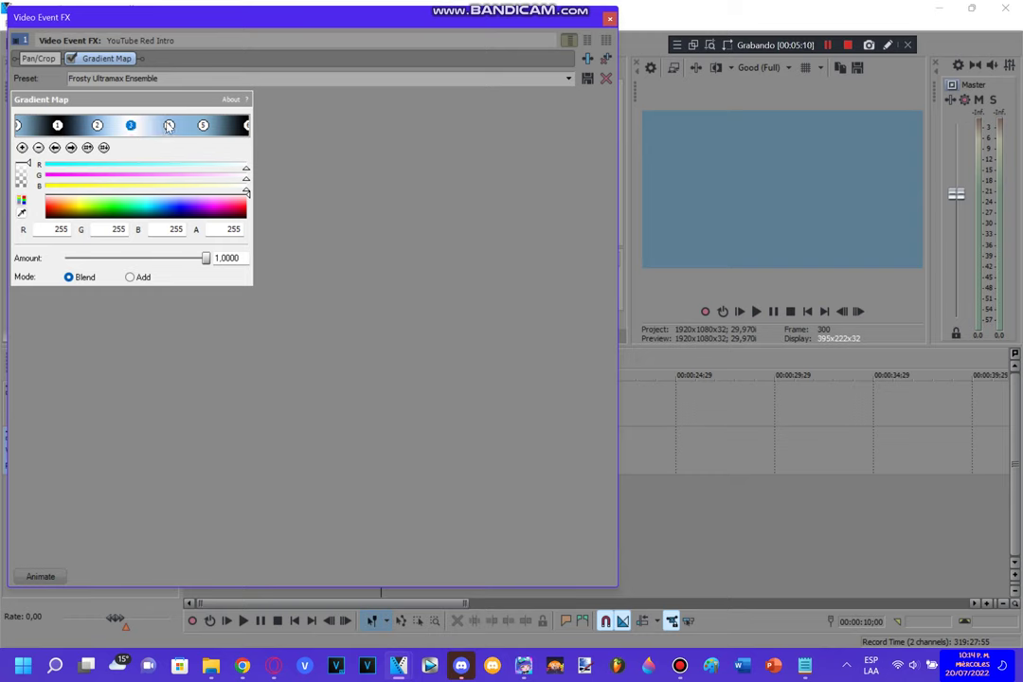
{"action": "left_click", "coordinate": [168, 126]}
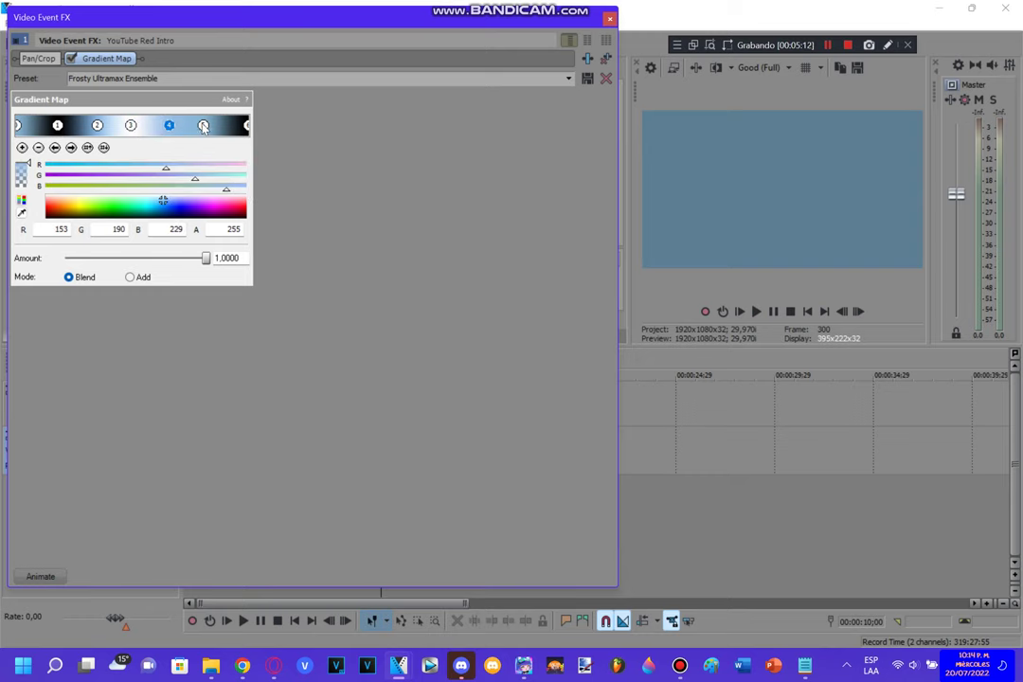
{"action": "left_click", "coordinate": [204, 126]}
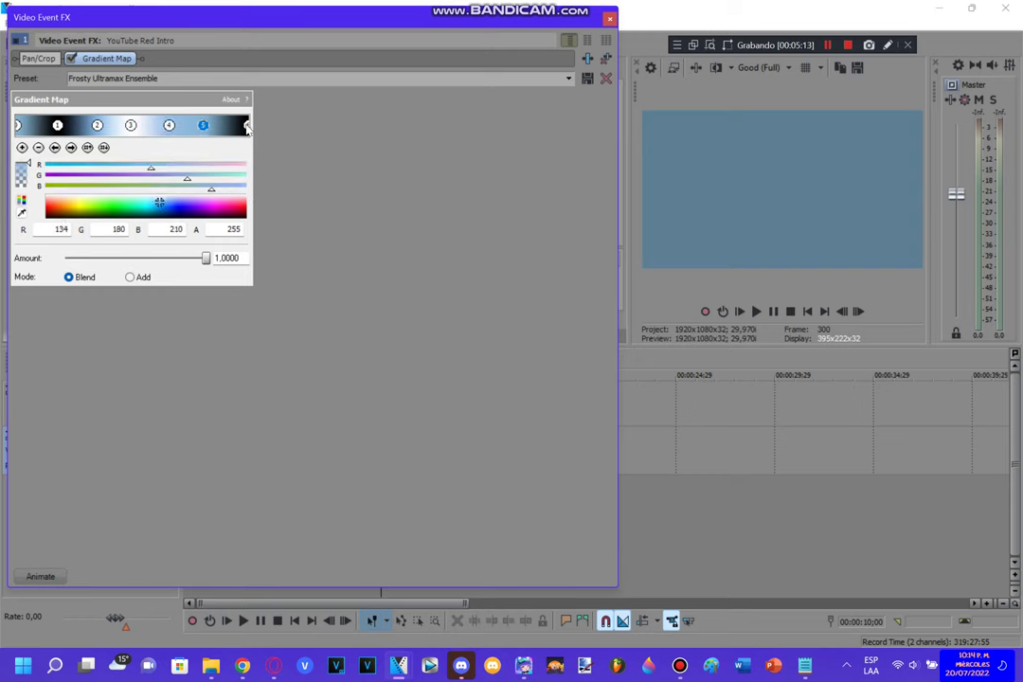
{"action": "left_click", "coordinate": [247, 126]}
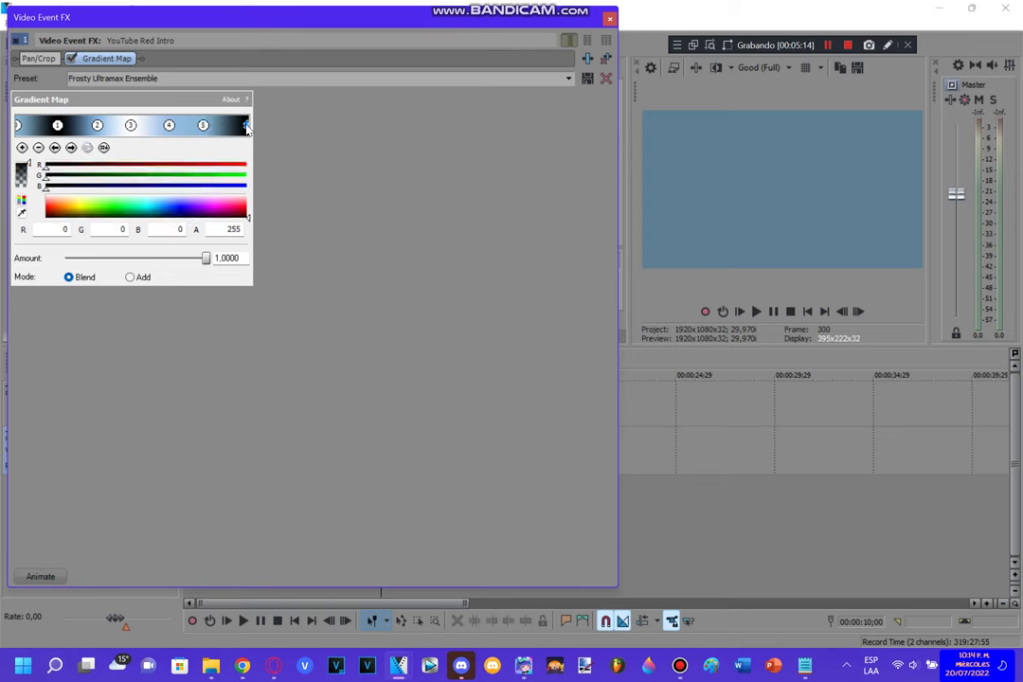
{"action": "left_click", "coordinate": [609, 19]}
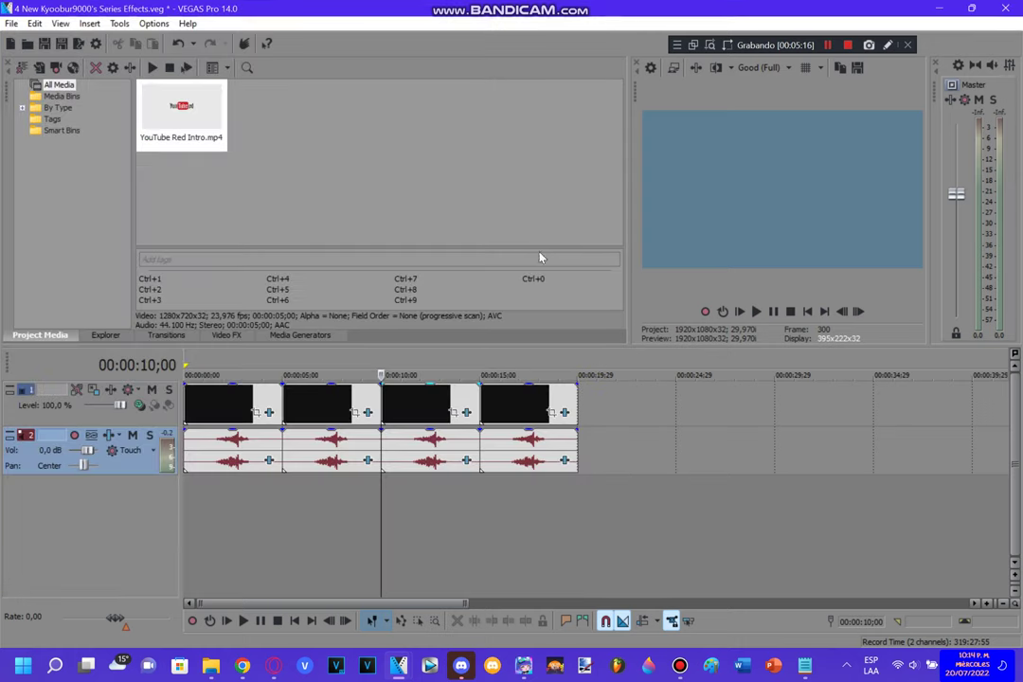
Step: View the third audio clip's IL Vocodex settings, close them, and move the playhead to the fourth clip's start
{"action": "left_click", "coordinate": [466, 461]}
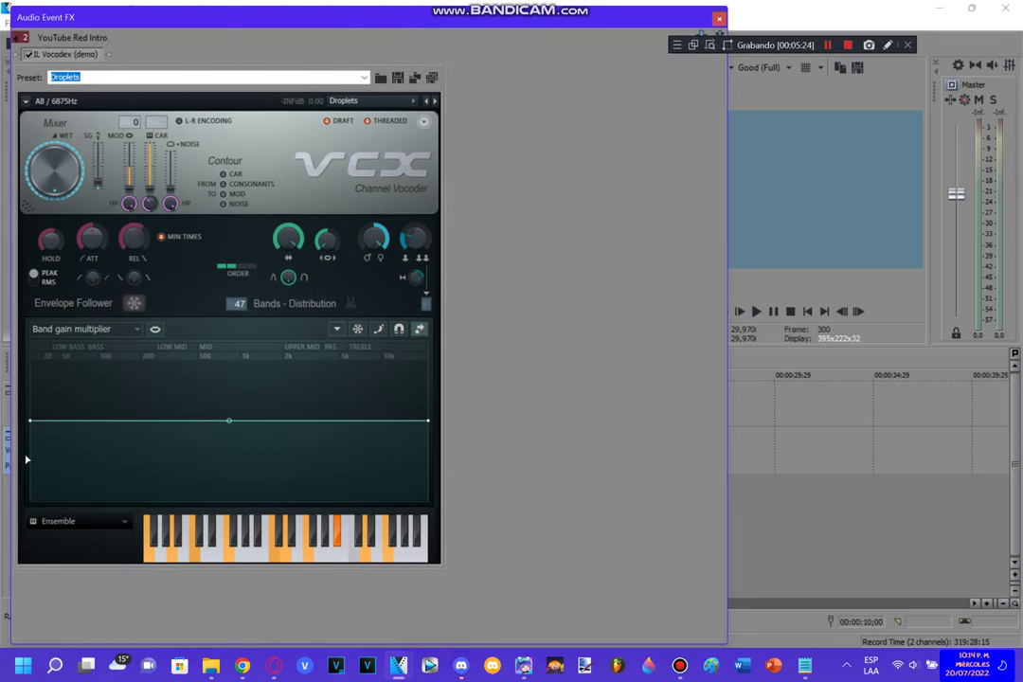
{"action": "left_click", "coordinate": [719, 18]}
{"action": "left_click", "coordinate": [480, 521]}
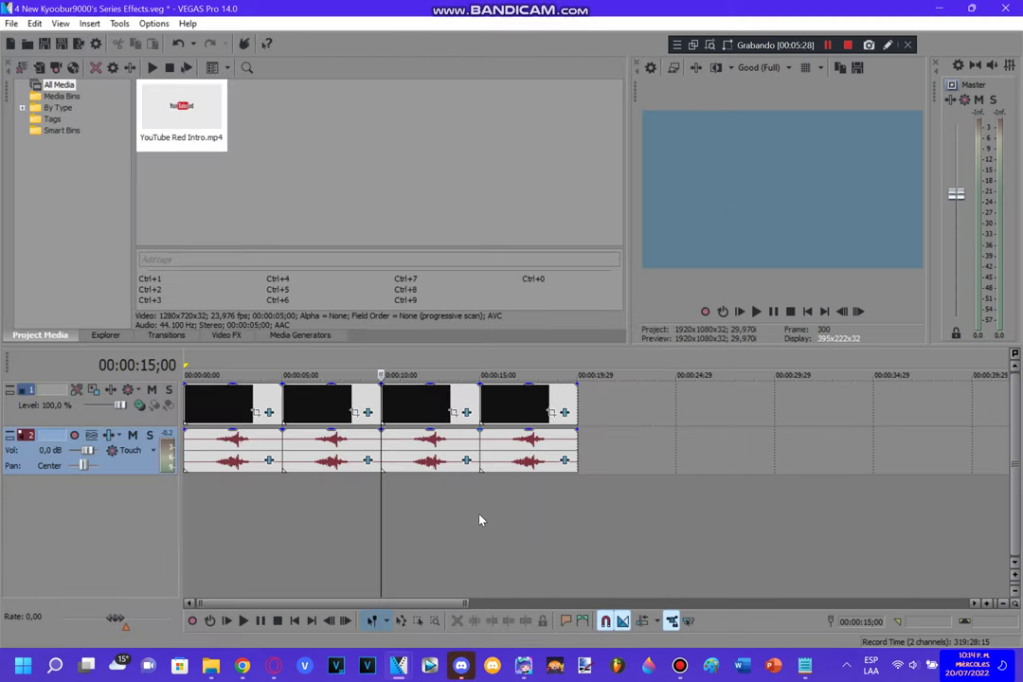
Step: Review the Light Rays, Glow and three NewBlue ME Wiggle effects on the fourth video clip
{"action": "left_click", "coordinate": [565, 413]}
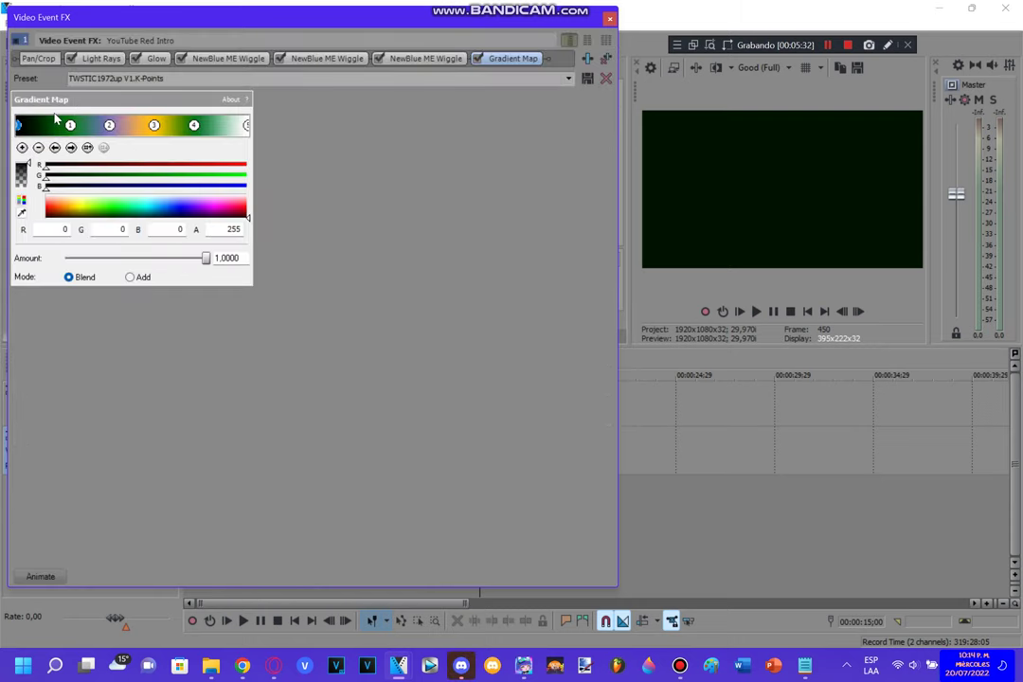
{"action": "left_click", "coordinate": [101, 60]}
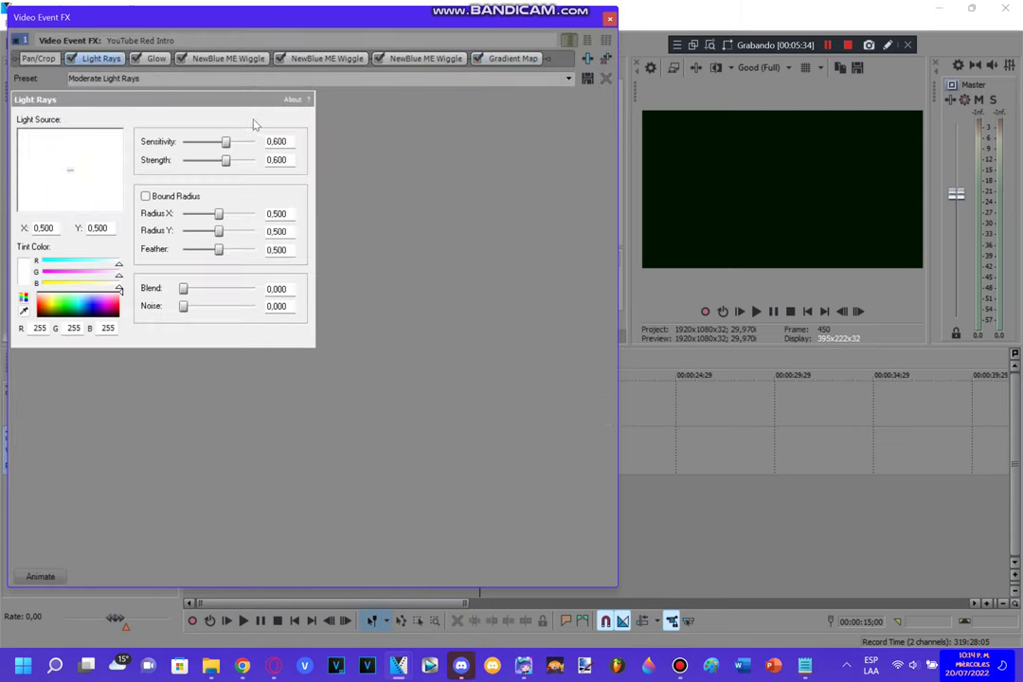
{"action": "left_click", "coordinate": [162, 64]}
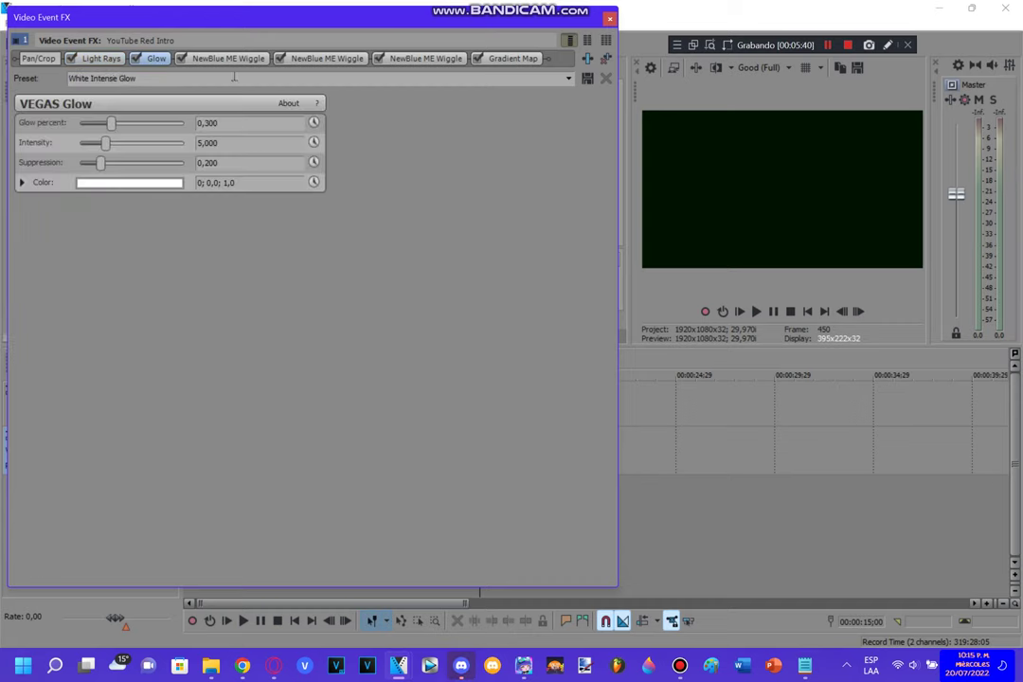
{"action": "left_click", "coordinate": [194, 57]}
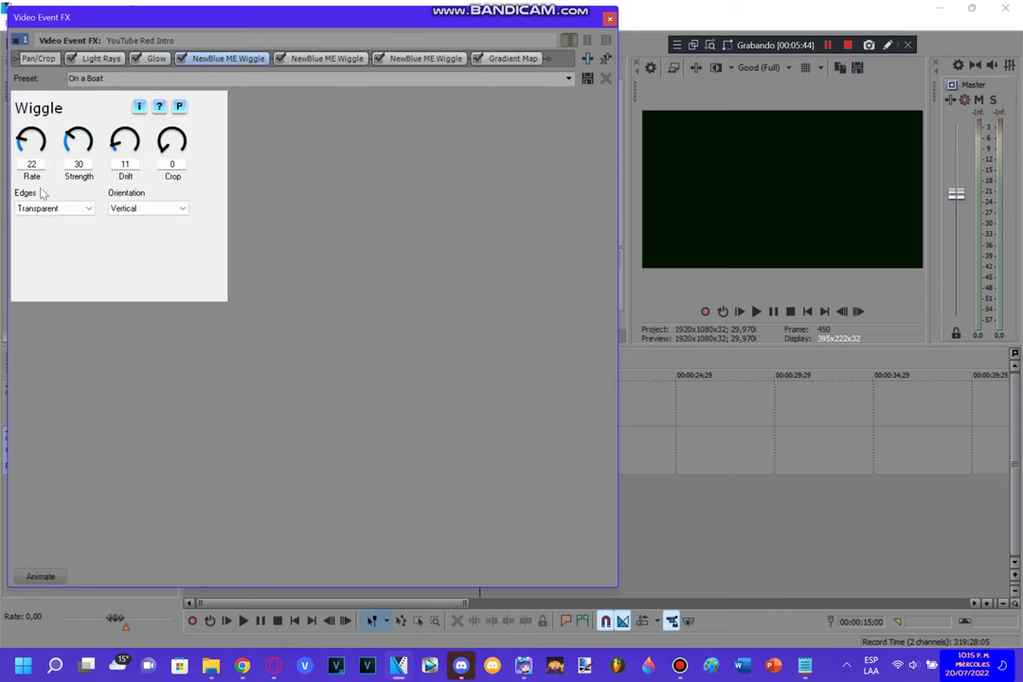
{"action": "left_click", "coordinate": [327, 58]}
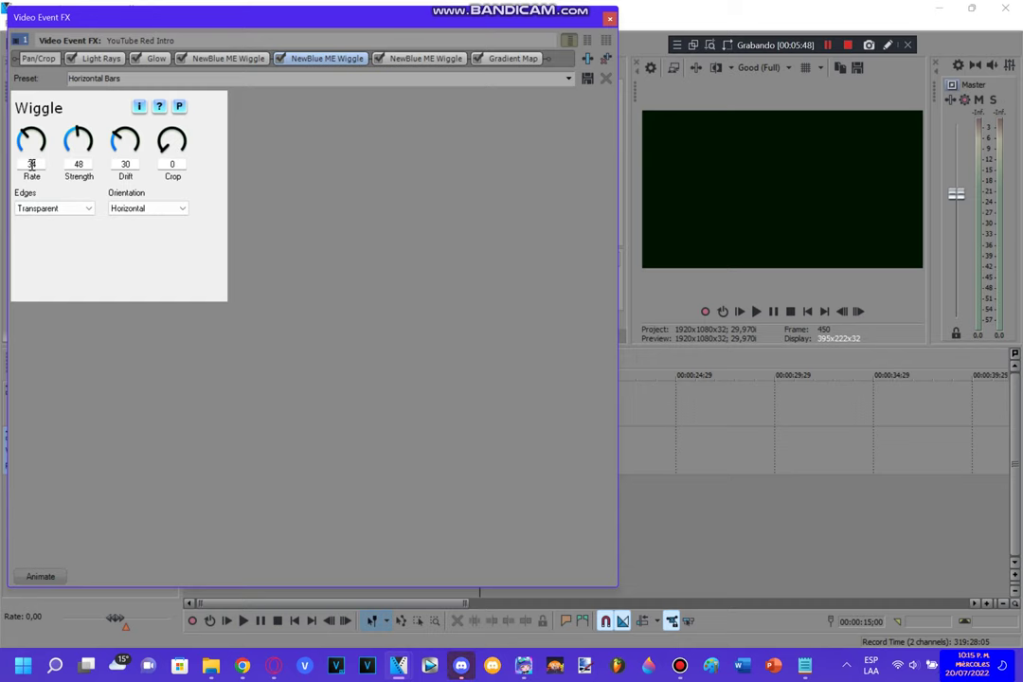
{"action": "left_click", "coordinate": [419, 59]}
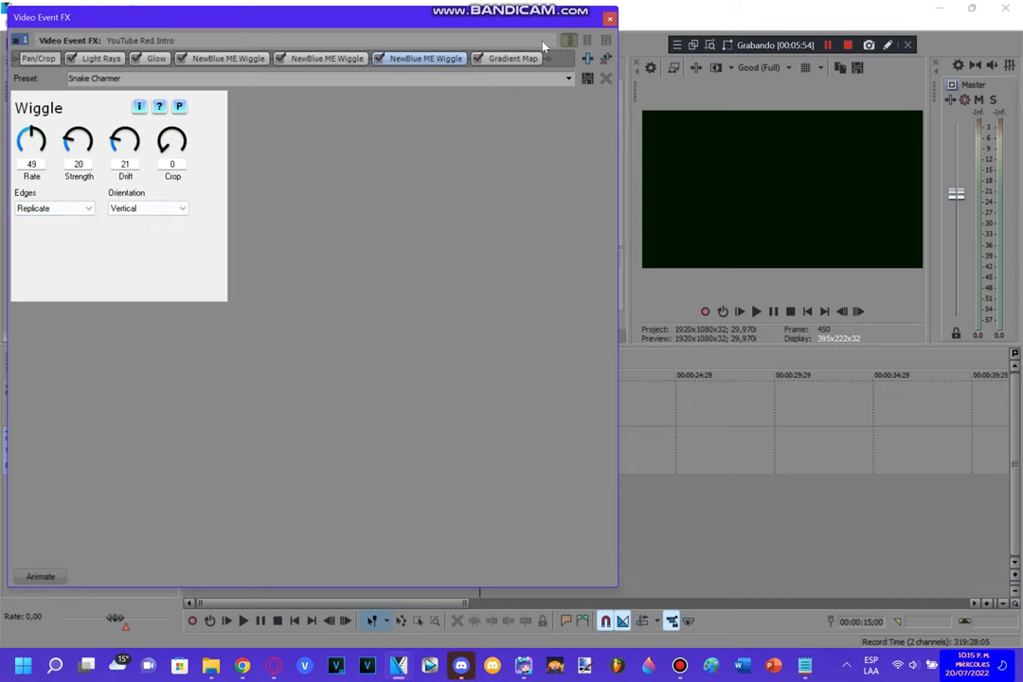
Step: Inspect each Gradient Map colour stop on the fourth video clip, and close its effects window
{"action": "left_click", "coordinate": [521, 58]}
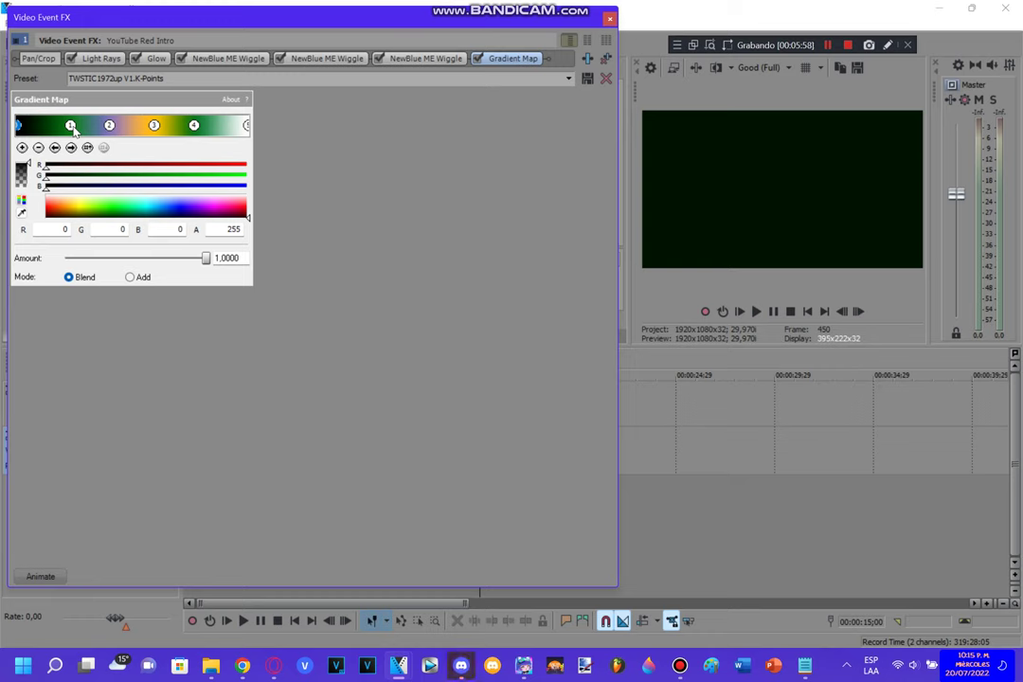
{"action": "left_click", "coordinate": [72, 127]}
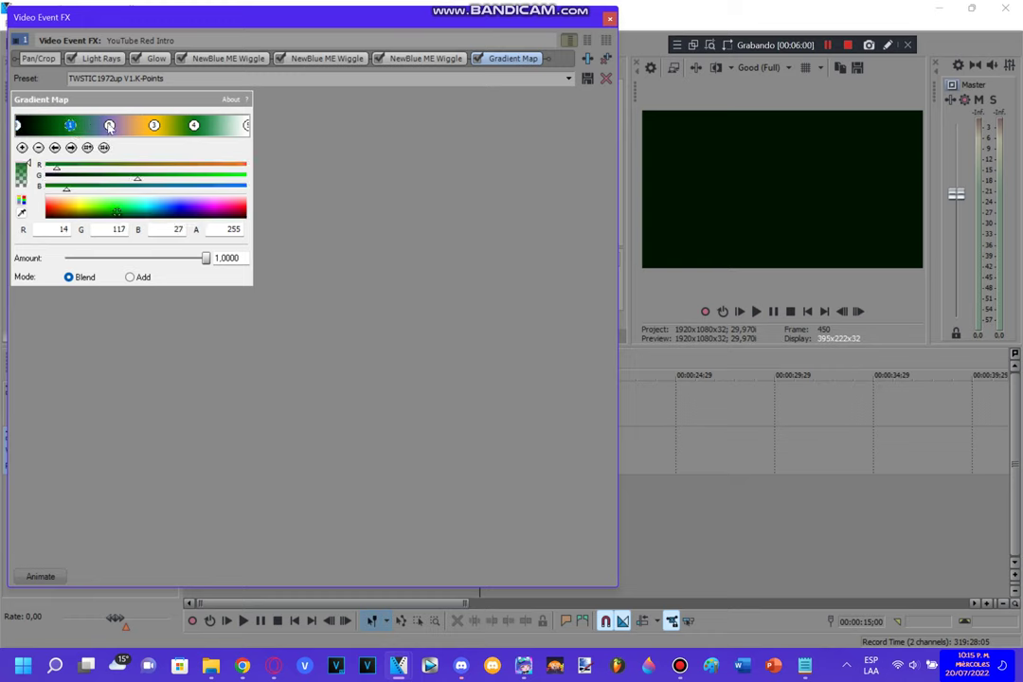
{"action": "left_click", "coordinate": [108, 126]}
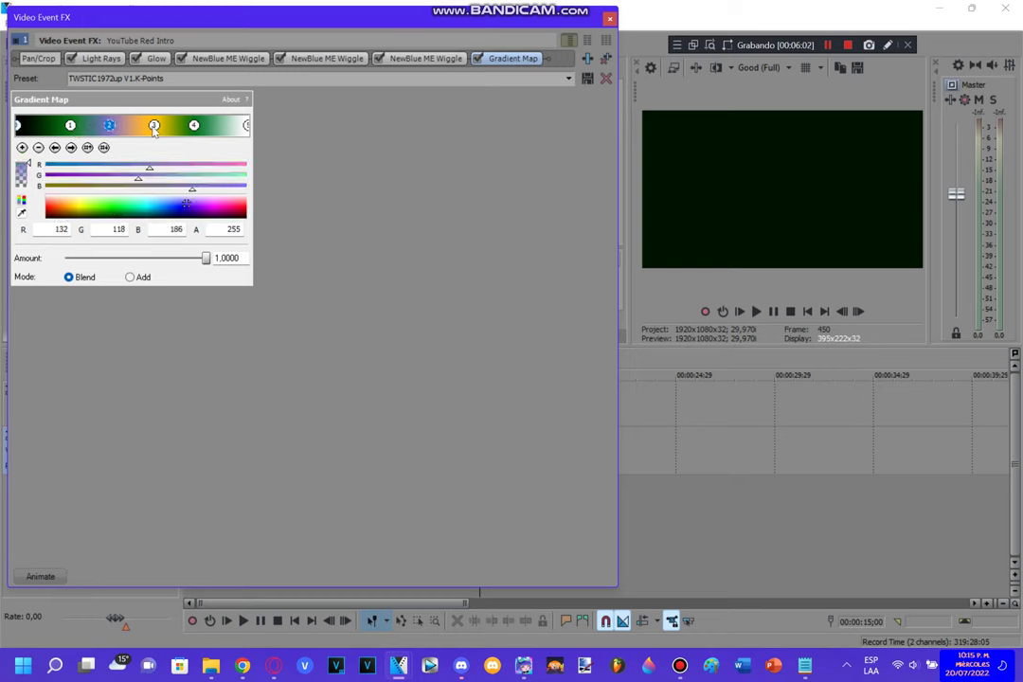
{"action": "left_click", "coordinate": [155, 127]}
{"action": "left_click", "coordinate": [194, 126]}
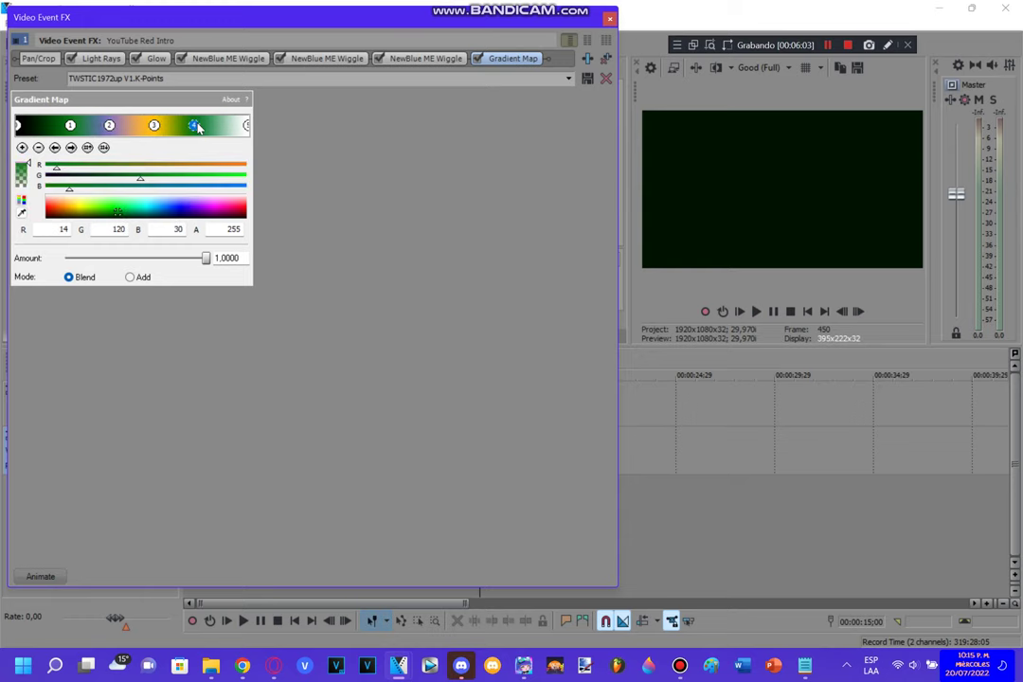
{"action": "left_click", "coordinate": [246, 126]}
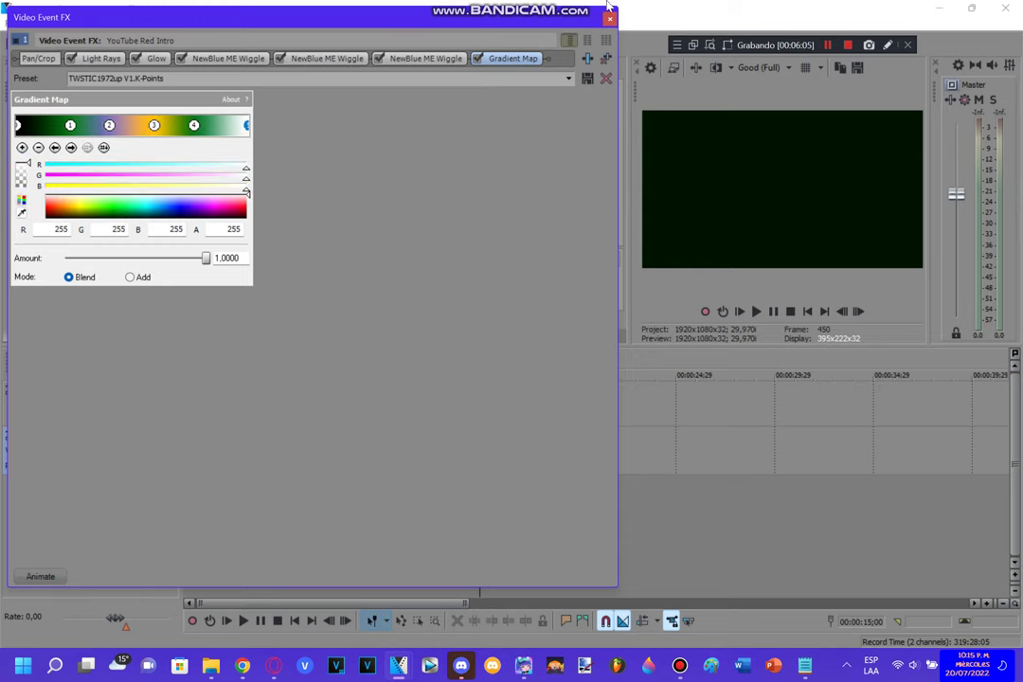
{"action": "left_click", "coordinate": [609, 19]}
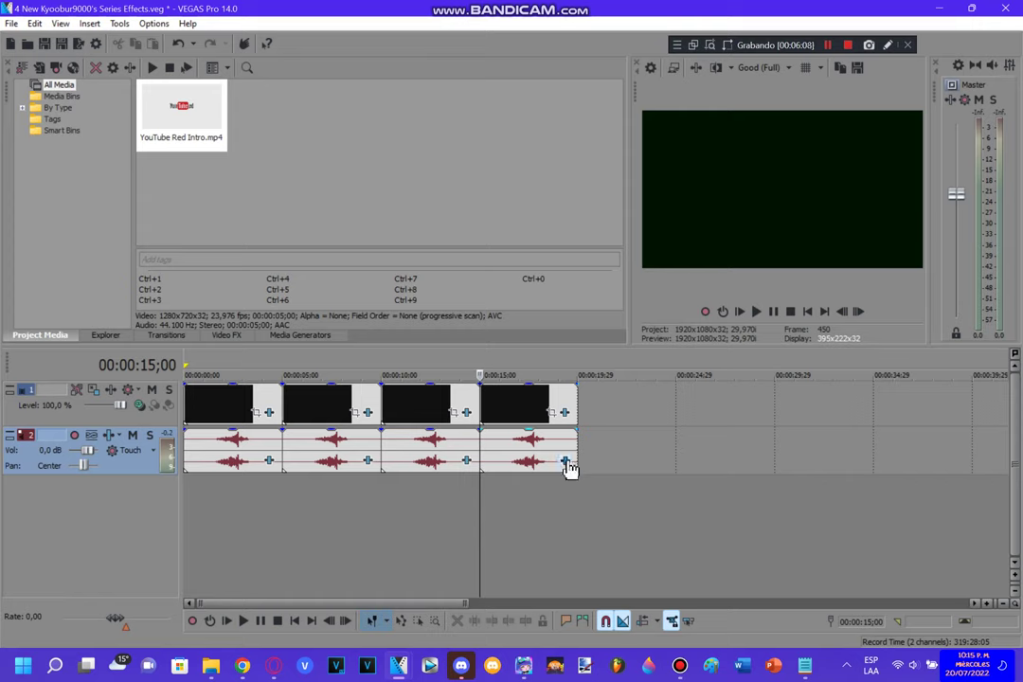
Step: Review the ExpressFX Chorus and ERZATZ settings on the fourth audio clip, including the ERZATZ preset list
{"action": "left_click", "coordinate": [566, 462]}
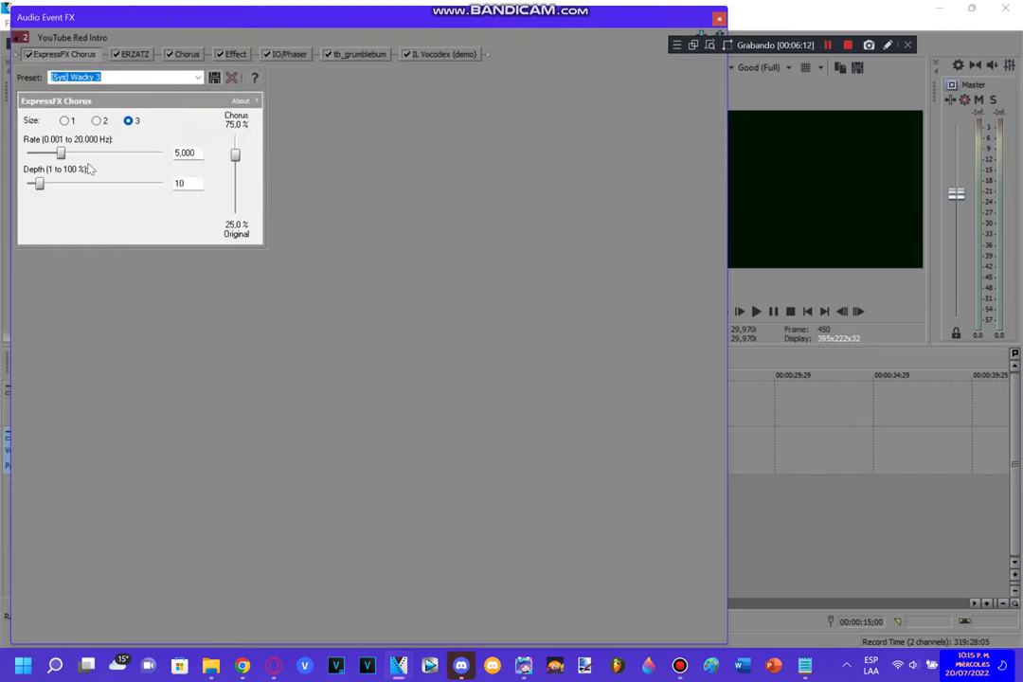
{"action": "left_click", "coordinate": [134, 54]}
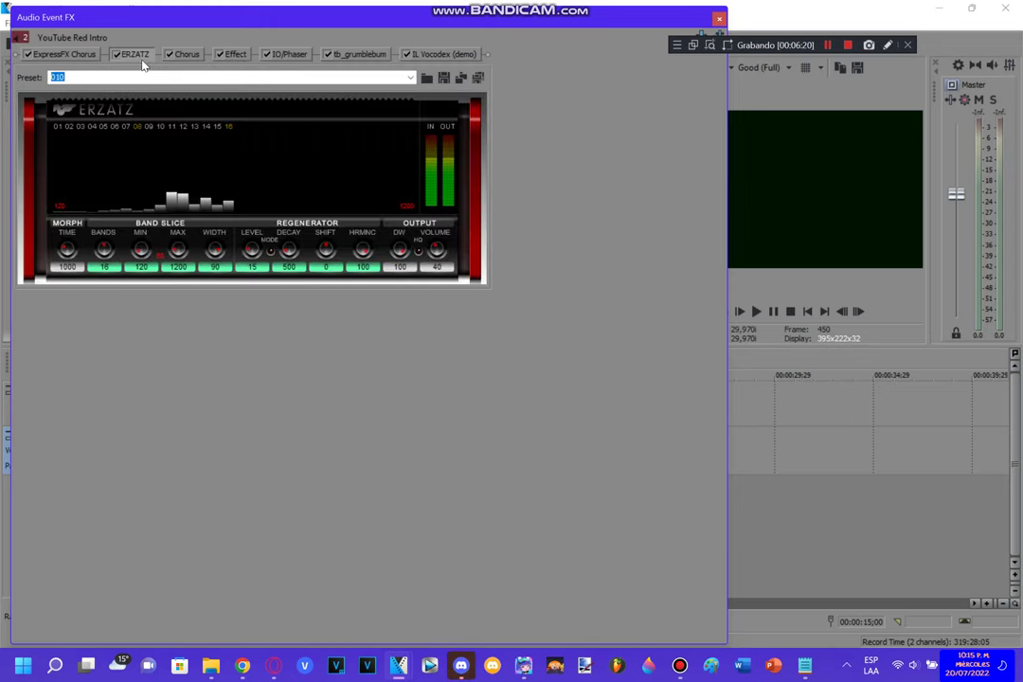
{"action": "left_click", "coordinate": [348, 76]}
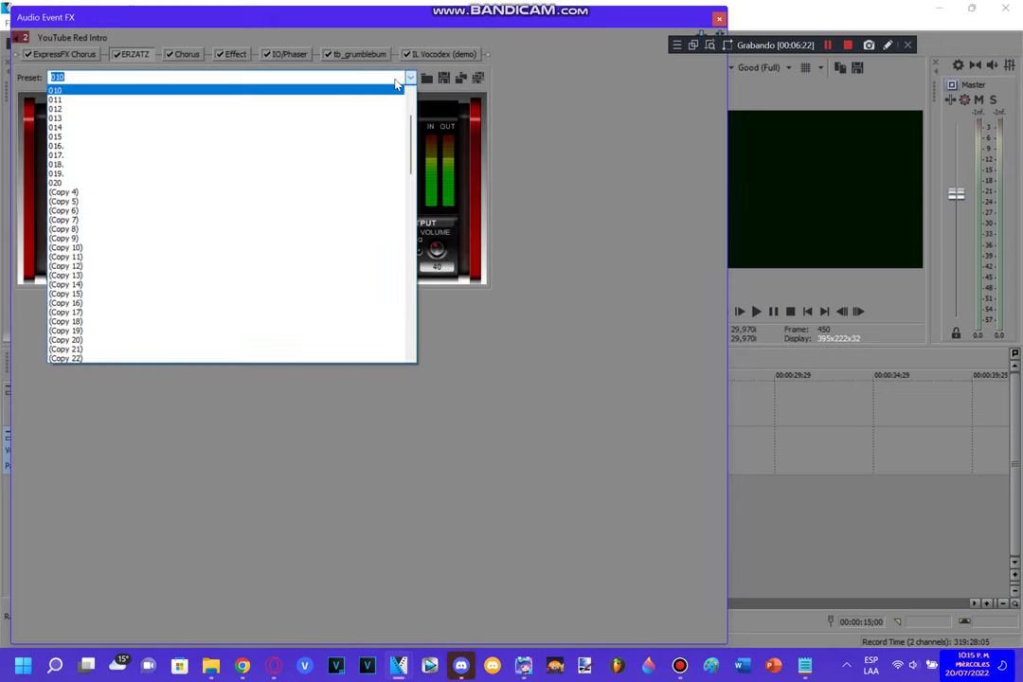
{"action": "left_click", "coordinate": [366, 95]}
Step: Review the Chorus and Orange Vocoder settings on the fourth audio clip, including the vocoder's preset list
{"action": "left_click", "coordinate": [188, 57]}
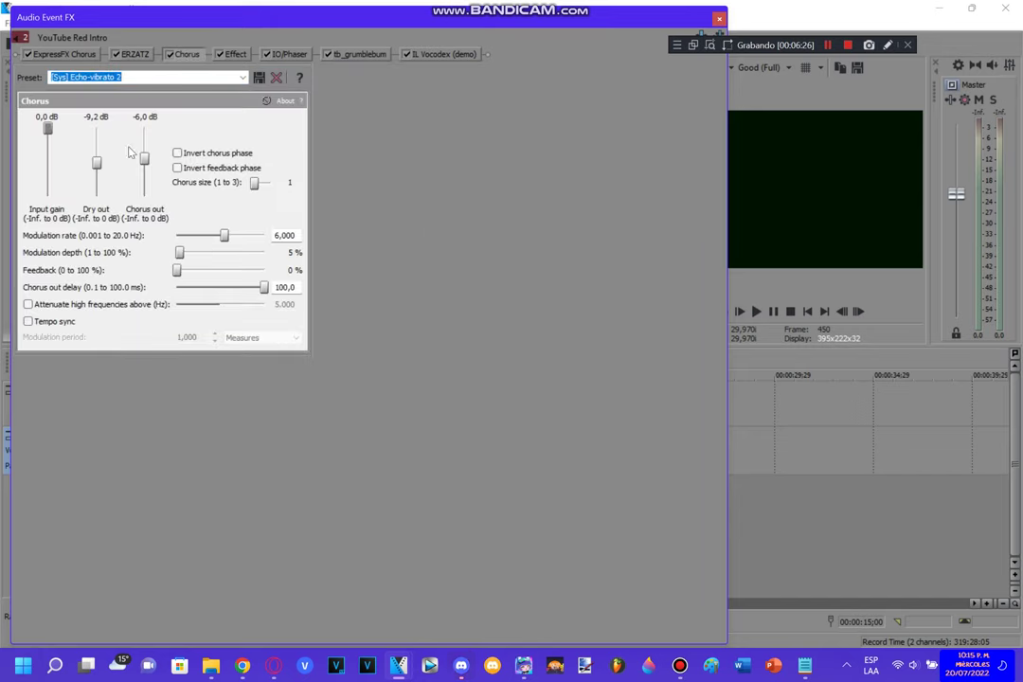
{"action": "left_click", "coordinate": [236, 54]}
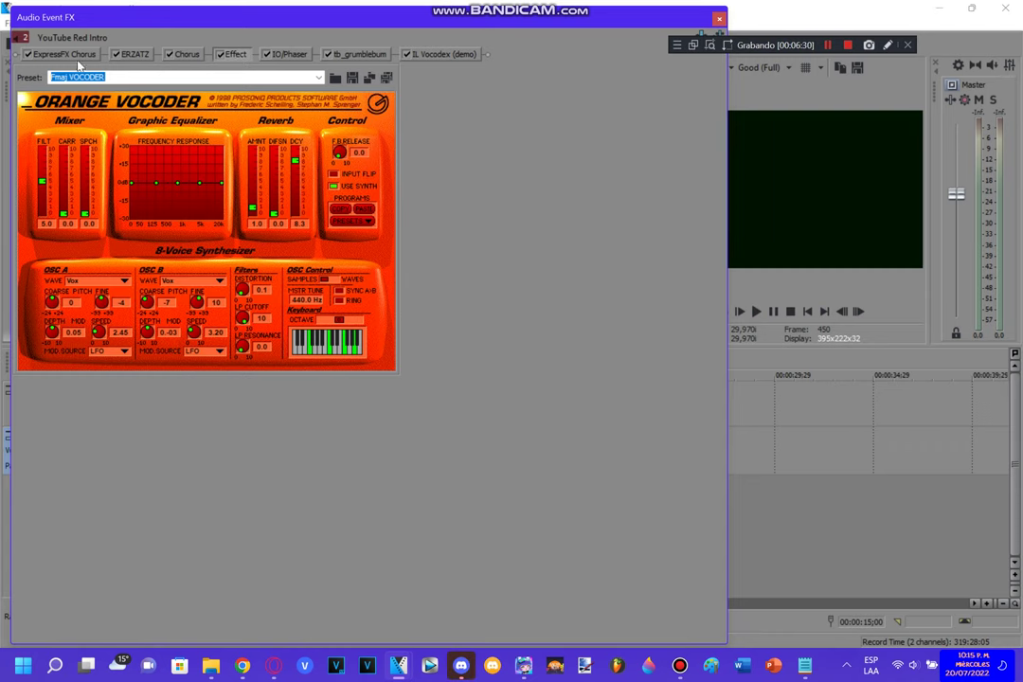
{"action": "left_click", "coordinate": [309, 82]}
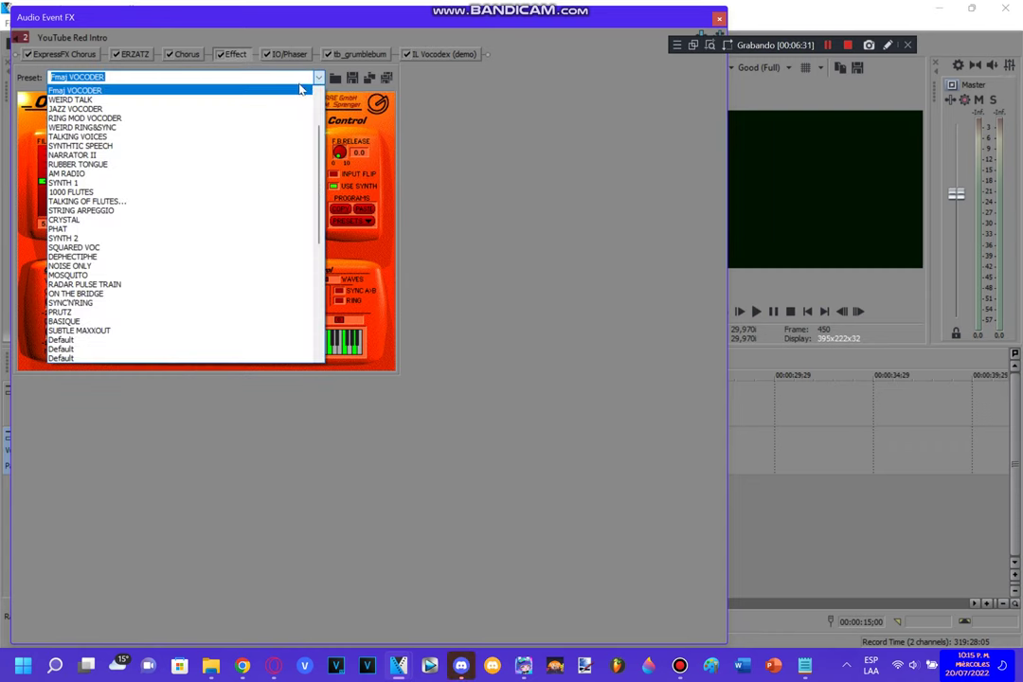
{"action": "left_click", "coordinate": [301, 88]}
Step: Review the IO/Phaser, tb_grumblebum and IL Vocodex settings on the fourth audio clip, and close its effects window
{"action": "left_click", "coordinate": [297, 55]}
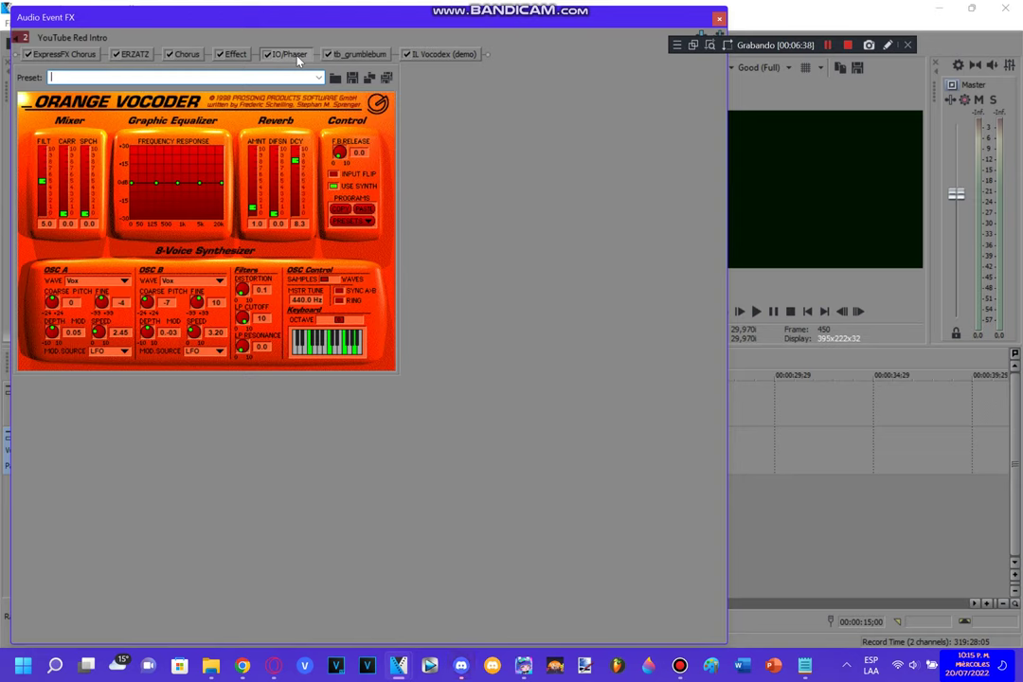
{"action": "left_click", "coordinate": [295, 56]}
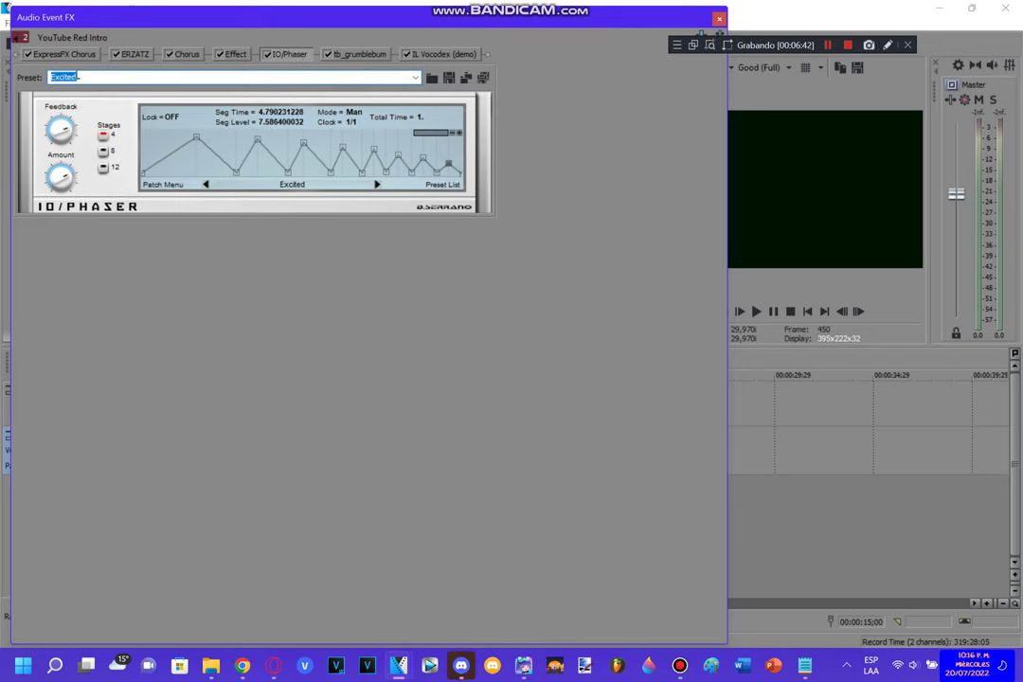
{"action": "left_click", "coordinate": [357, 55]}
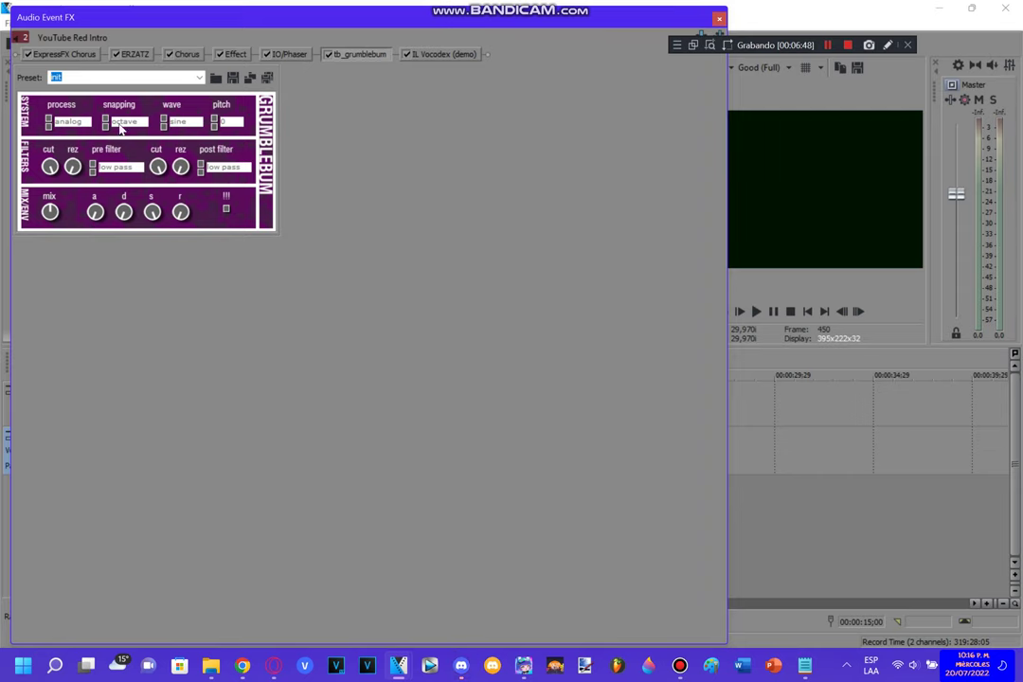
{"action": "left_click", "coordinate": [442, 56]}
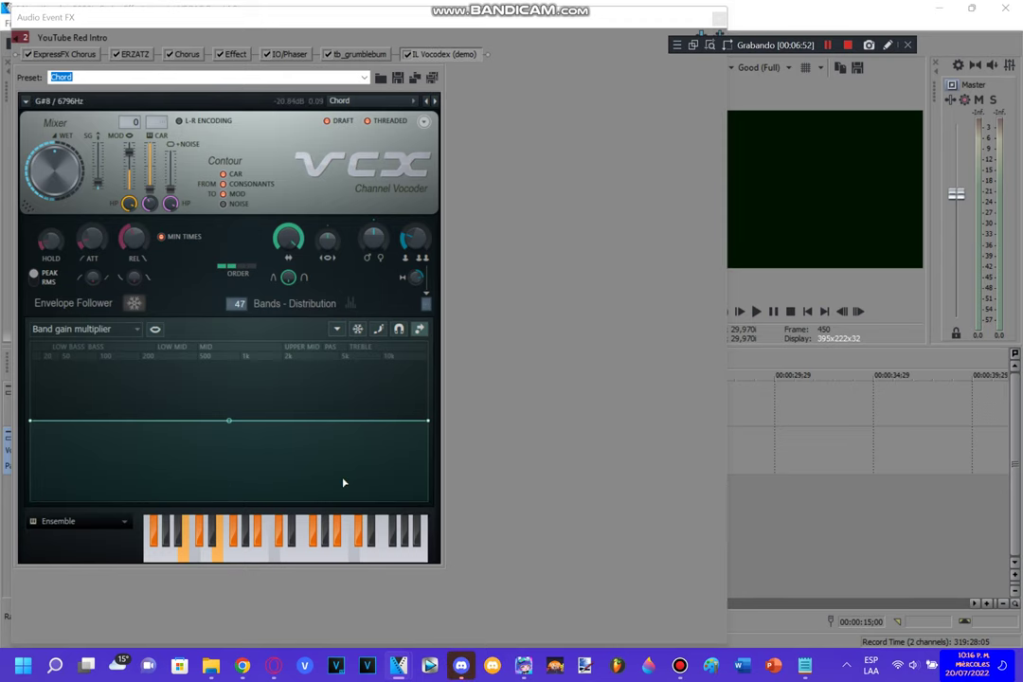
{"action": "left_click", "coordinate": [717, 18]}
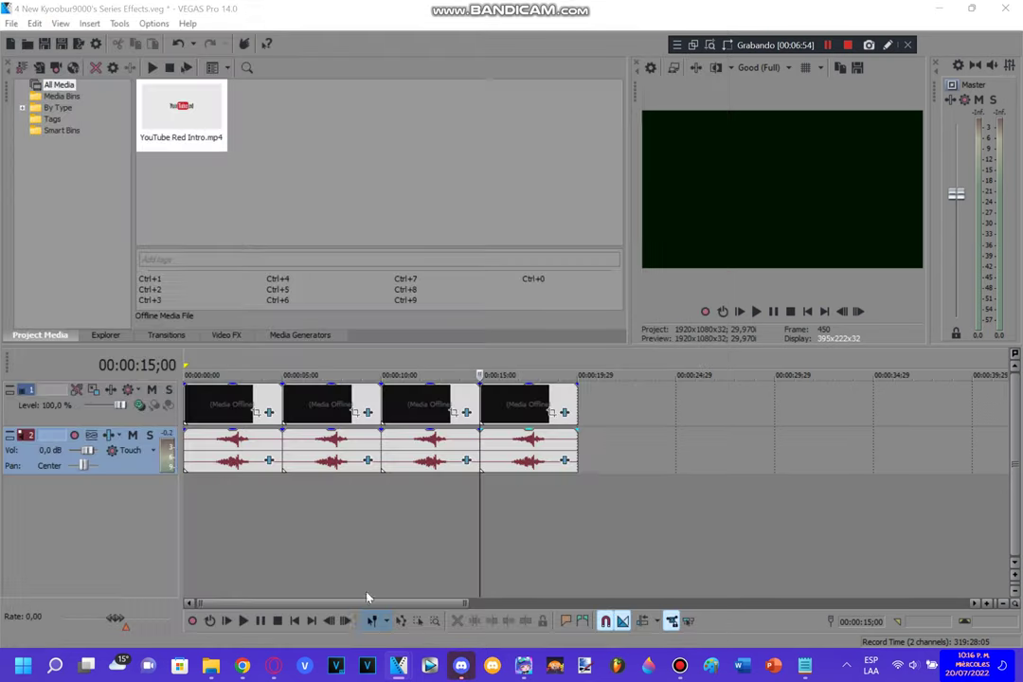
Step: Return the playhead to the project's start and play the timeline through to the fourth clip
{"action": "left_click", "coordinate": [295, 620]}
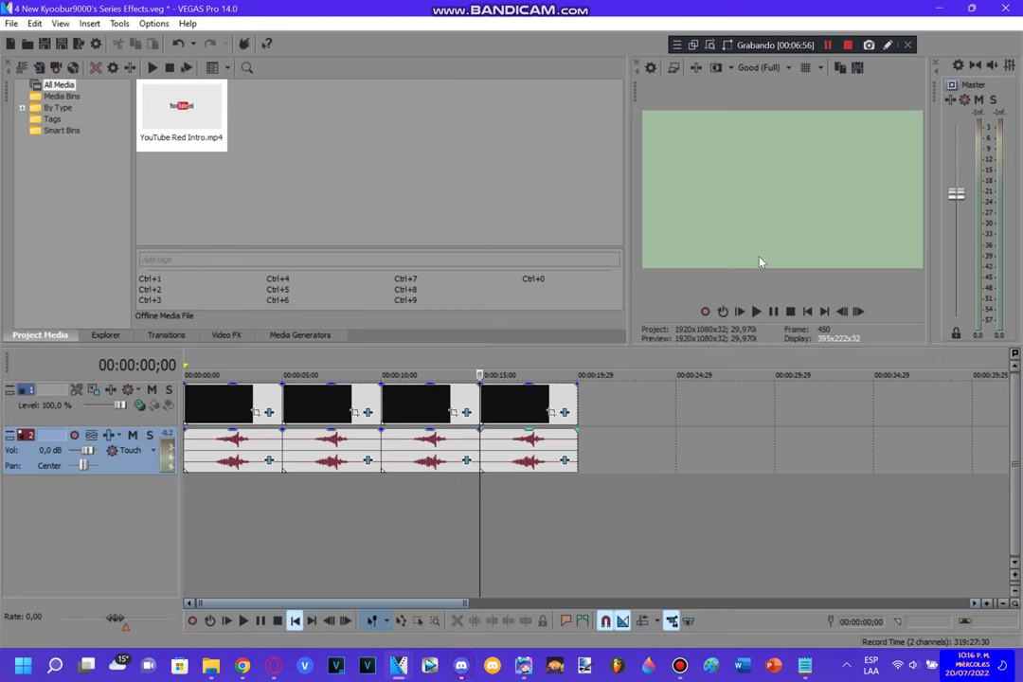
{"action": "left_click", "coordinate": [756, 311]}
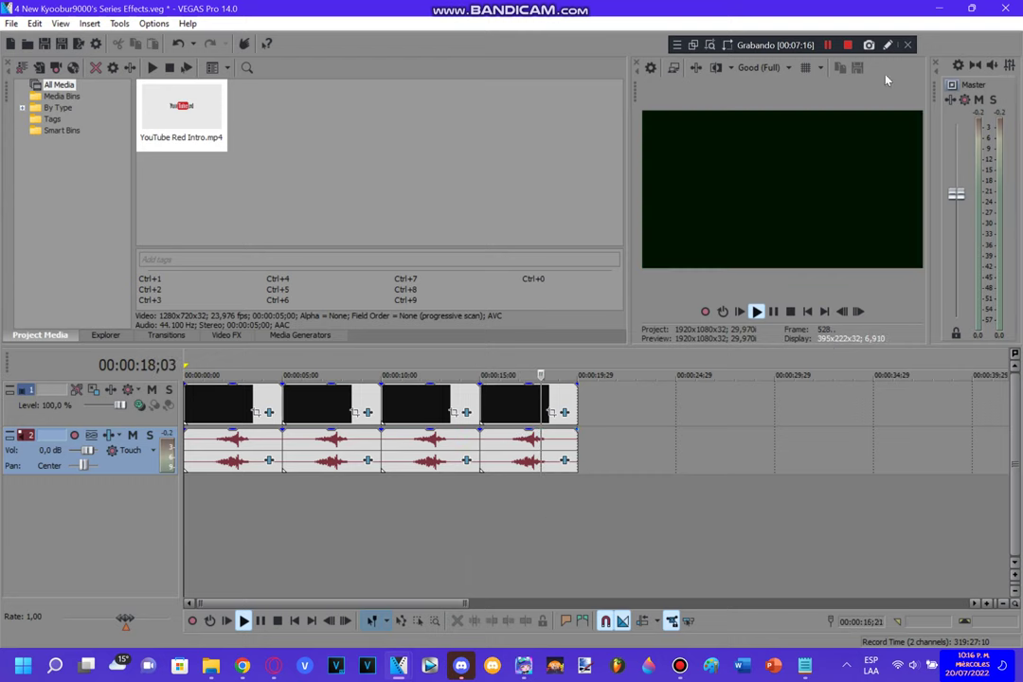
{"action": "key", "text": "space"}
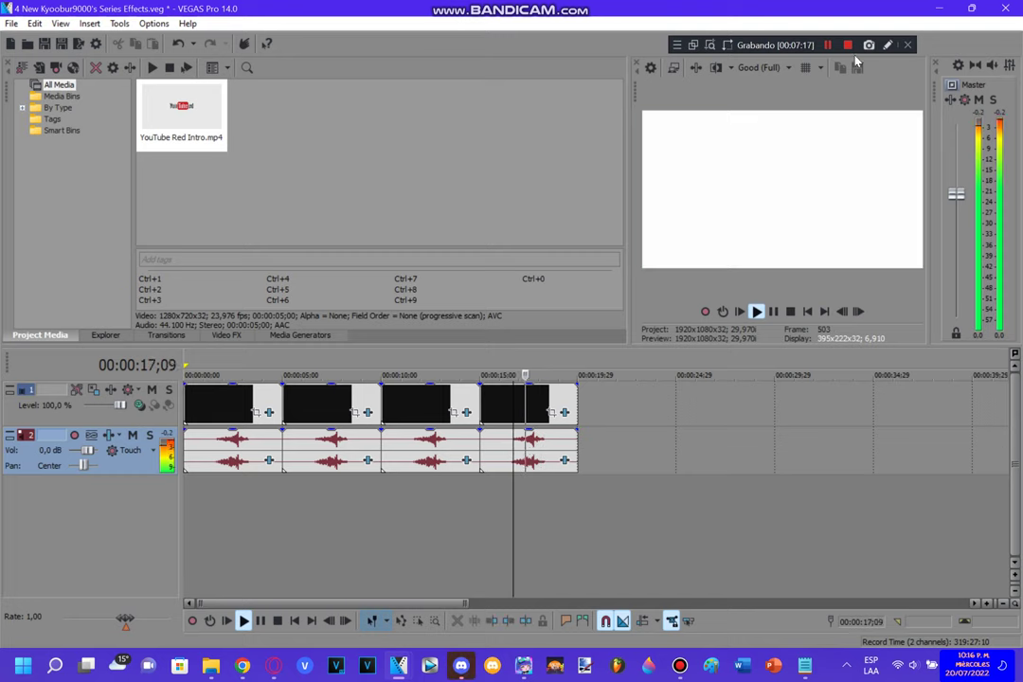